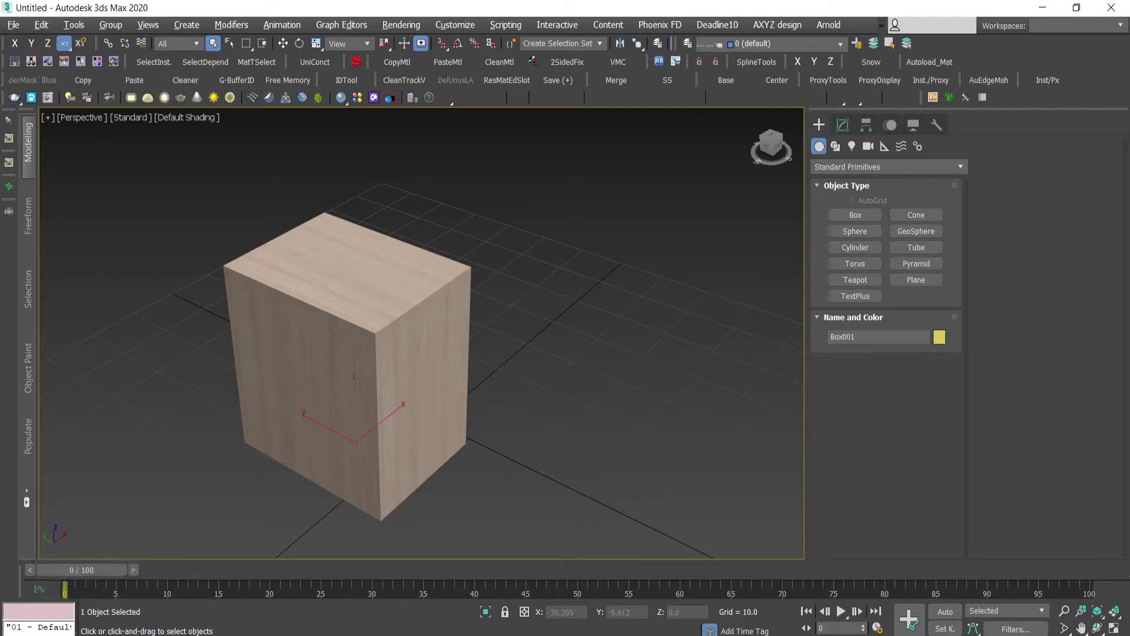
- Draw a box near the viewport centre, about 30 × 30 × 32 (Box001)
mouse_move(274, 635)
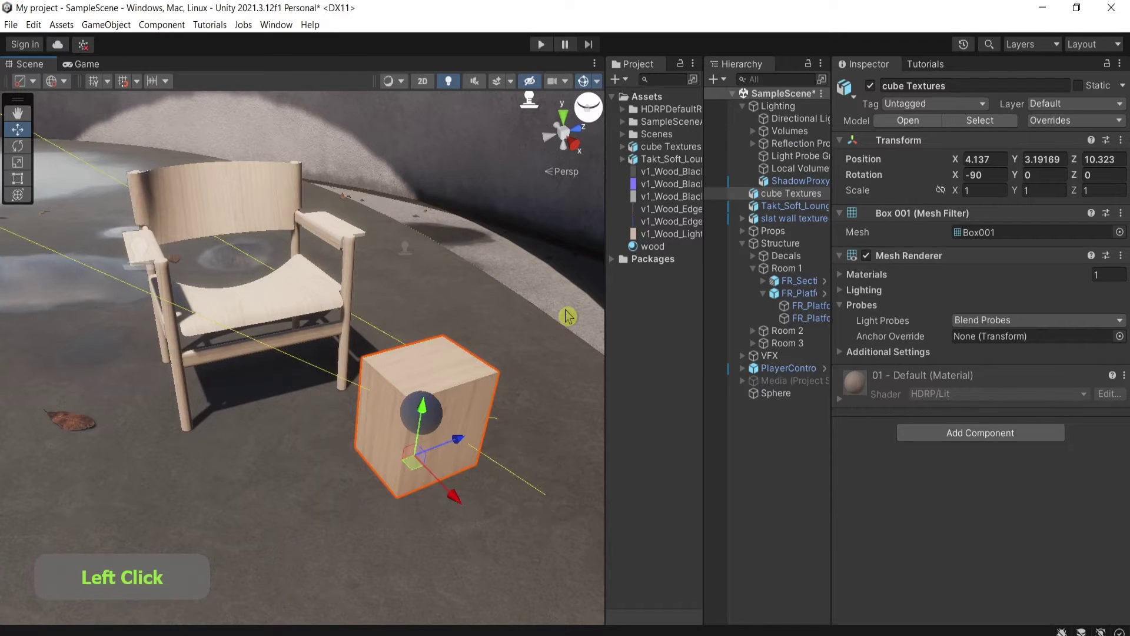
key("ctrl")
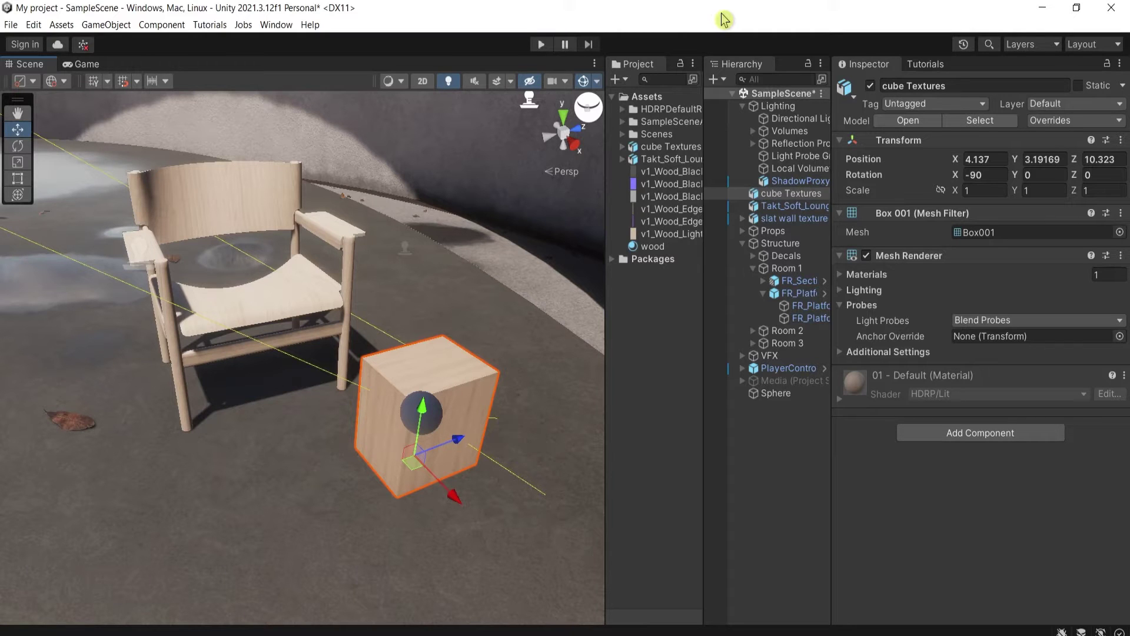
key("ctrl")
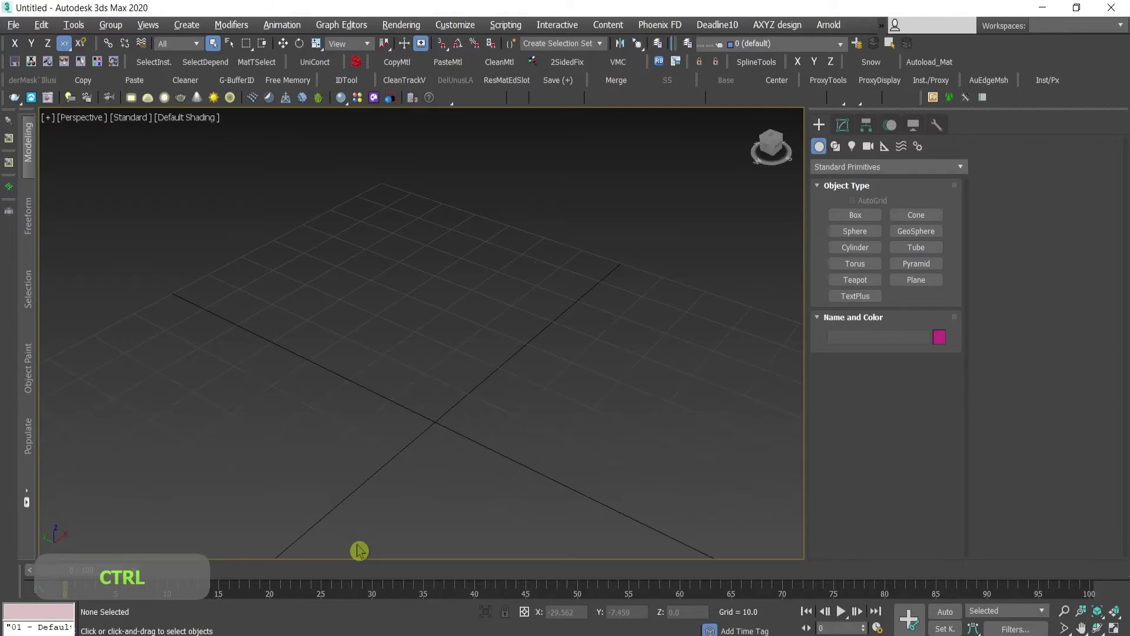
key("ctrl+b")
mouse_move(494, 368)
left_mouse_down()
mouse_move(424, 454)
mouse_move(265, 384)
left_mouse_up()
left_click(268, 283)
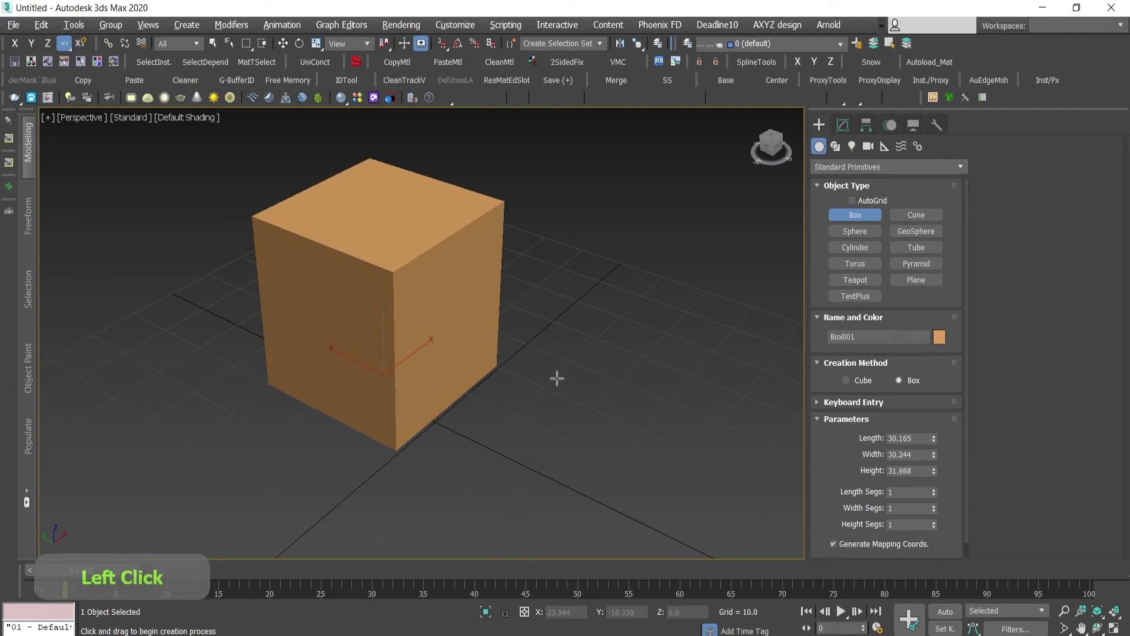
- Apply the wood material from the Material Editor to the new box
key("m")
left_click_drag(612, 177, 407, 242)
key("m")
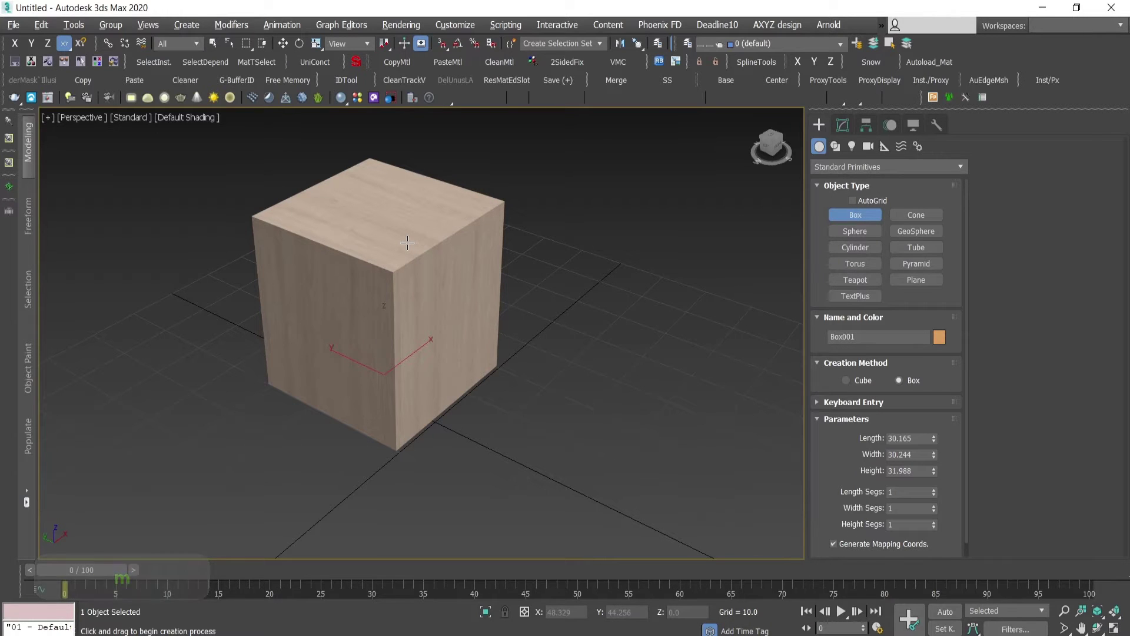
key("Escape")
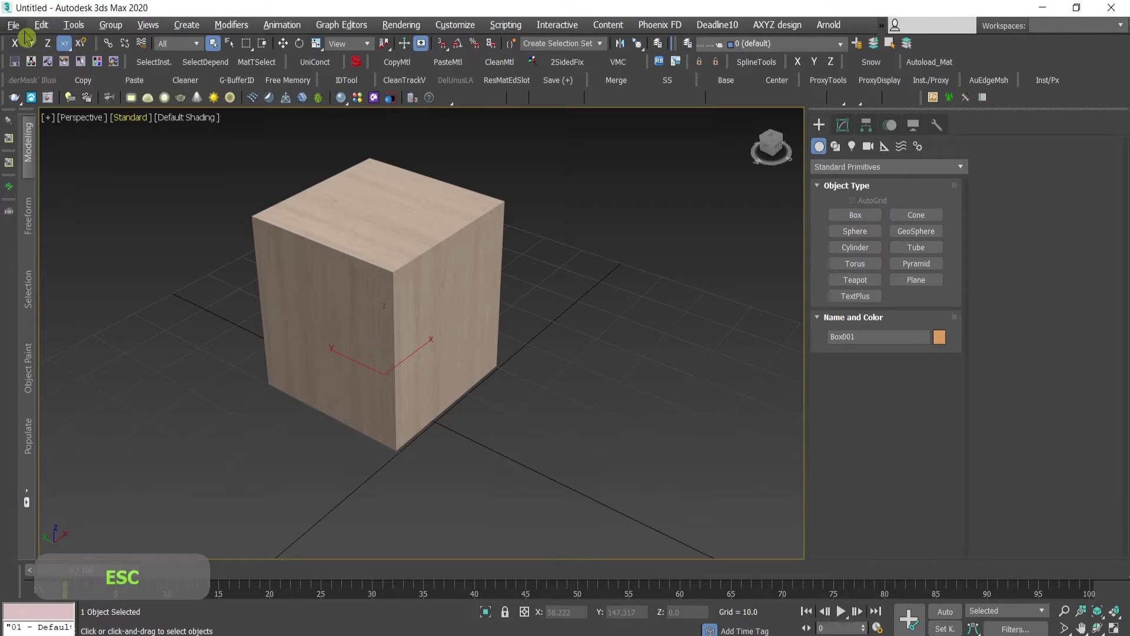
left_click(12, 25)
- Export the scene as Autodesk FBX, overwriting the existing cube Textures file
mouse_move(55, 241)
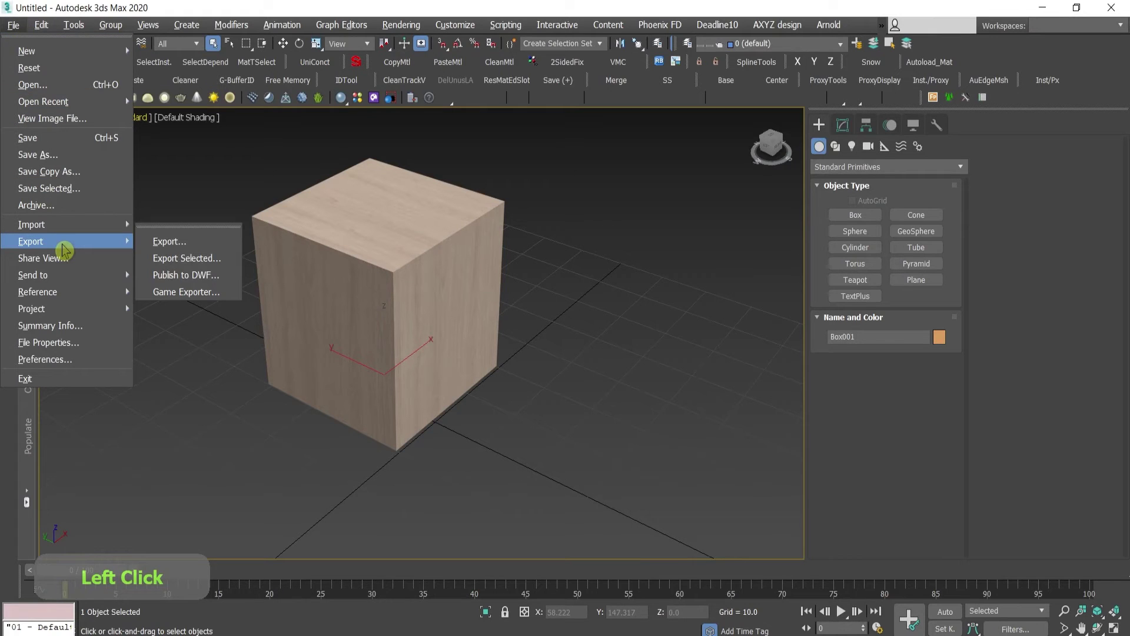
left_click(167, 244)
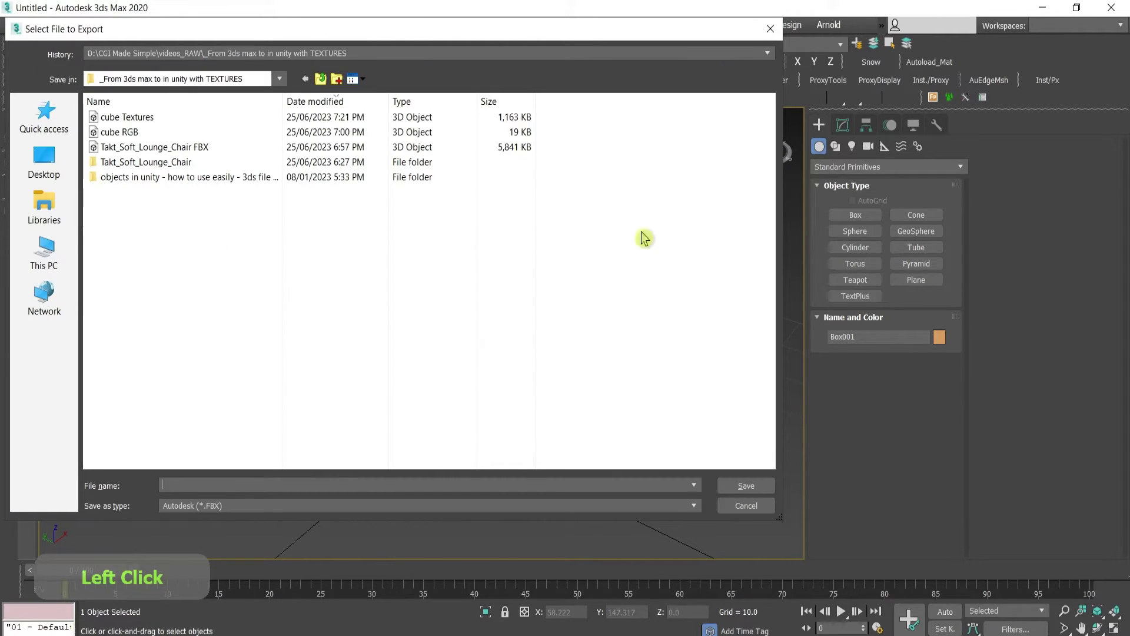
left_click(206, 506)
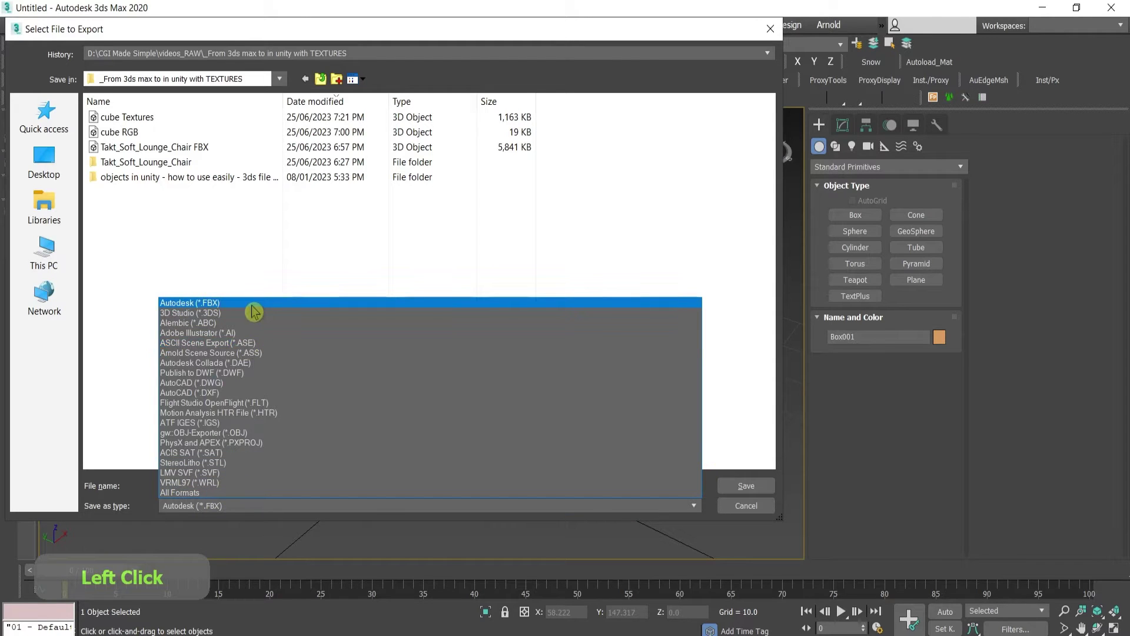
left_click(292, 237)
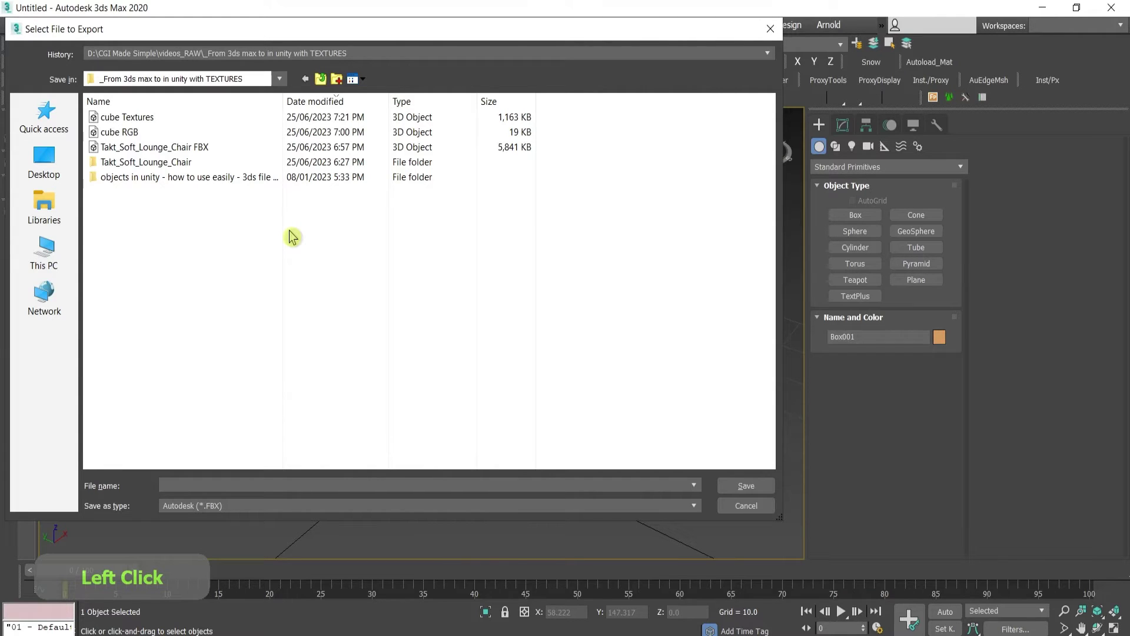
left_click(126, 118)
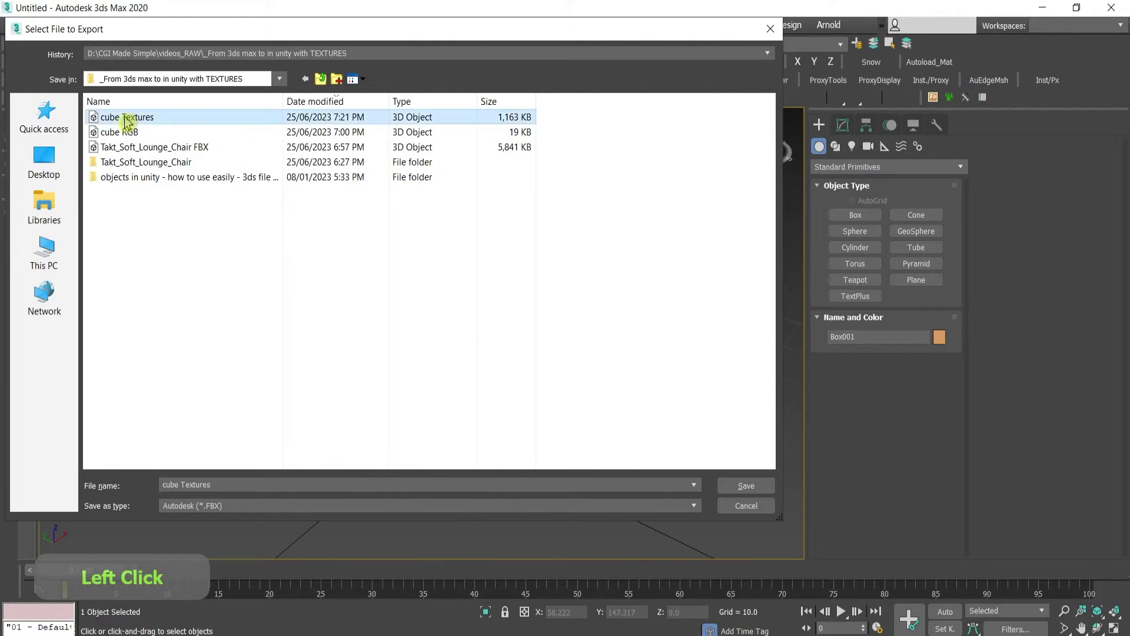
left_click(745, 486)
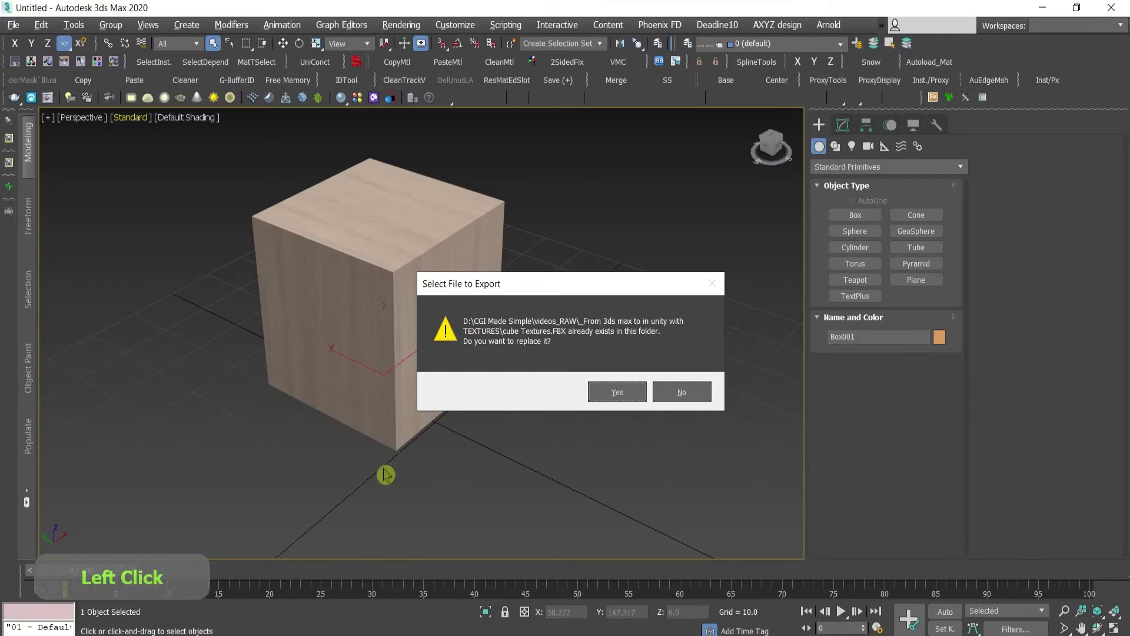
left_click(617, 392)
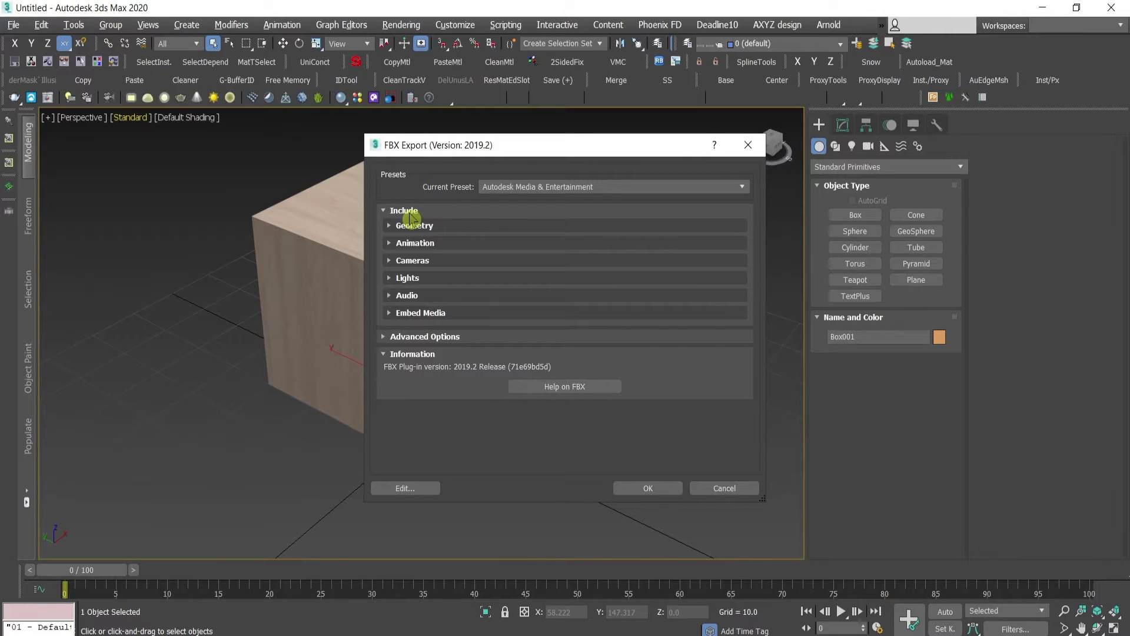
- Tick Embed Media under Include and confirm the FBX export
left_click(407, 212)
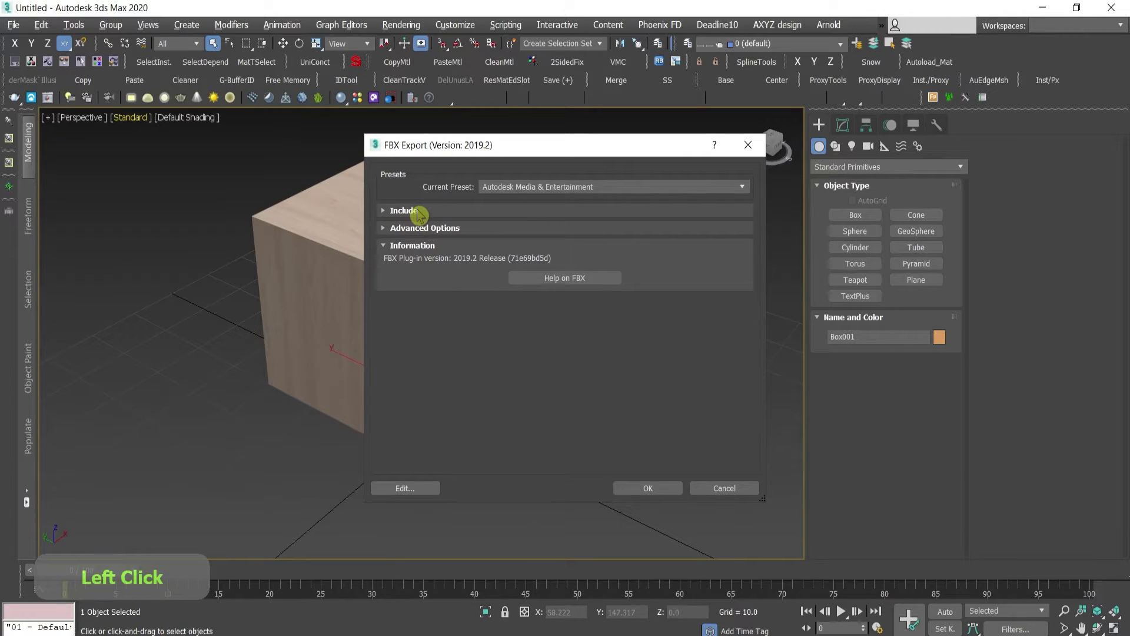
left_click(406, 212)
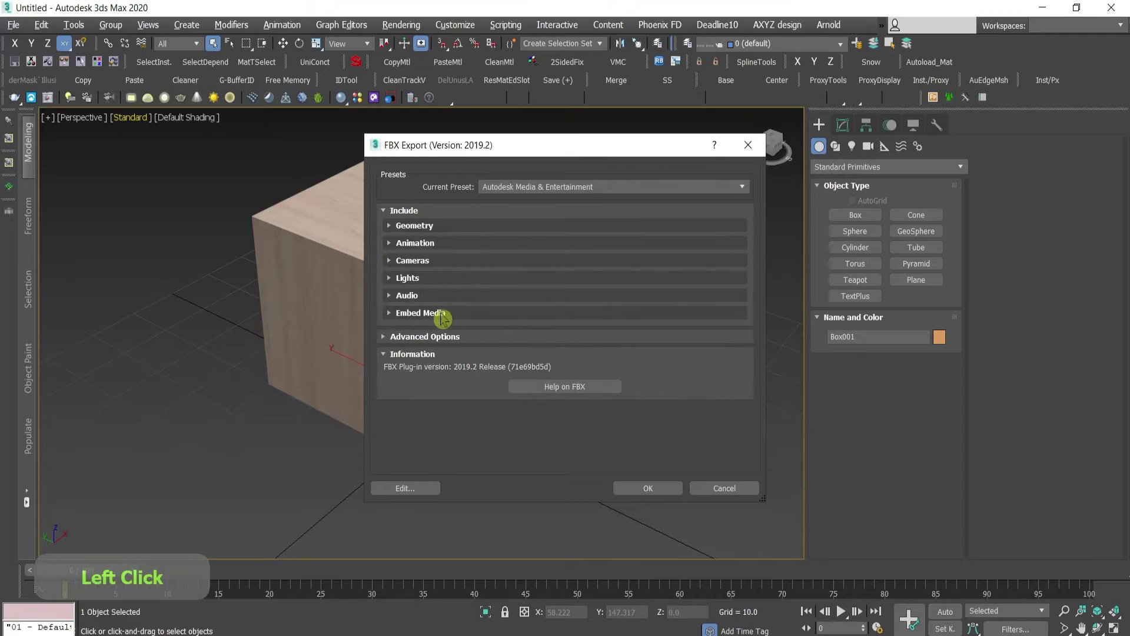
left_click(438, 318)
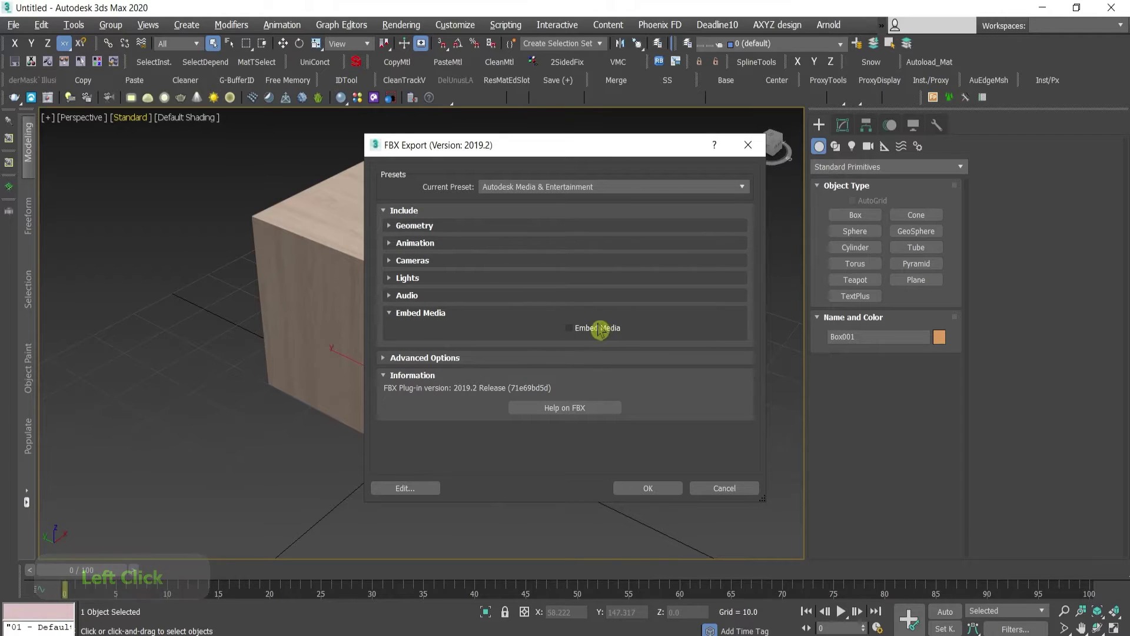
left_click(574, 331)
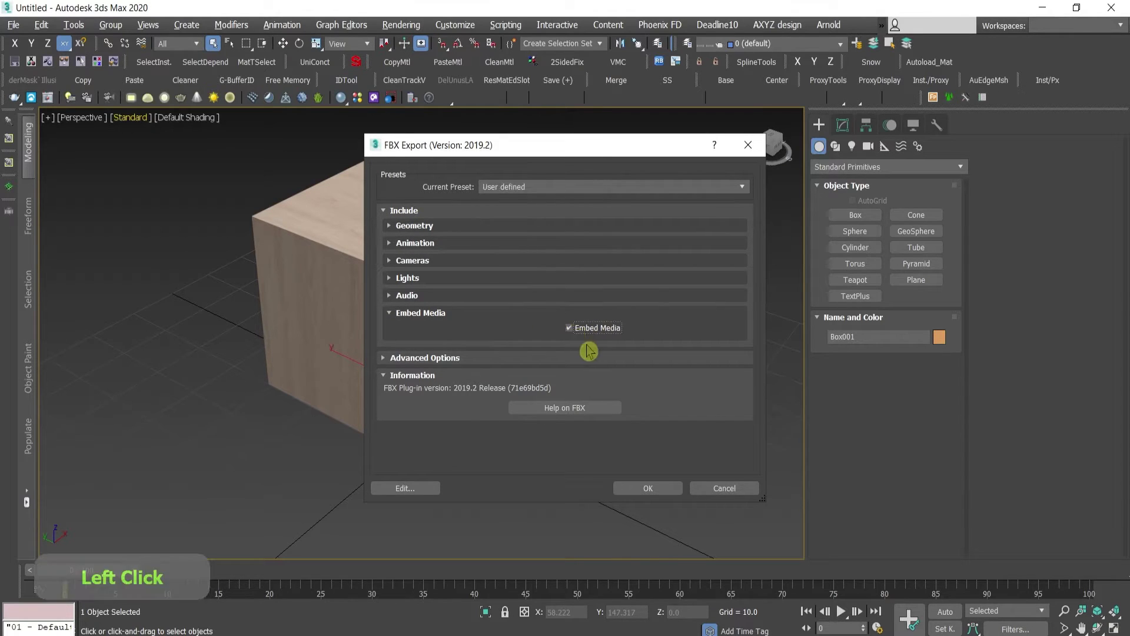
left_click(654, 489)
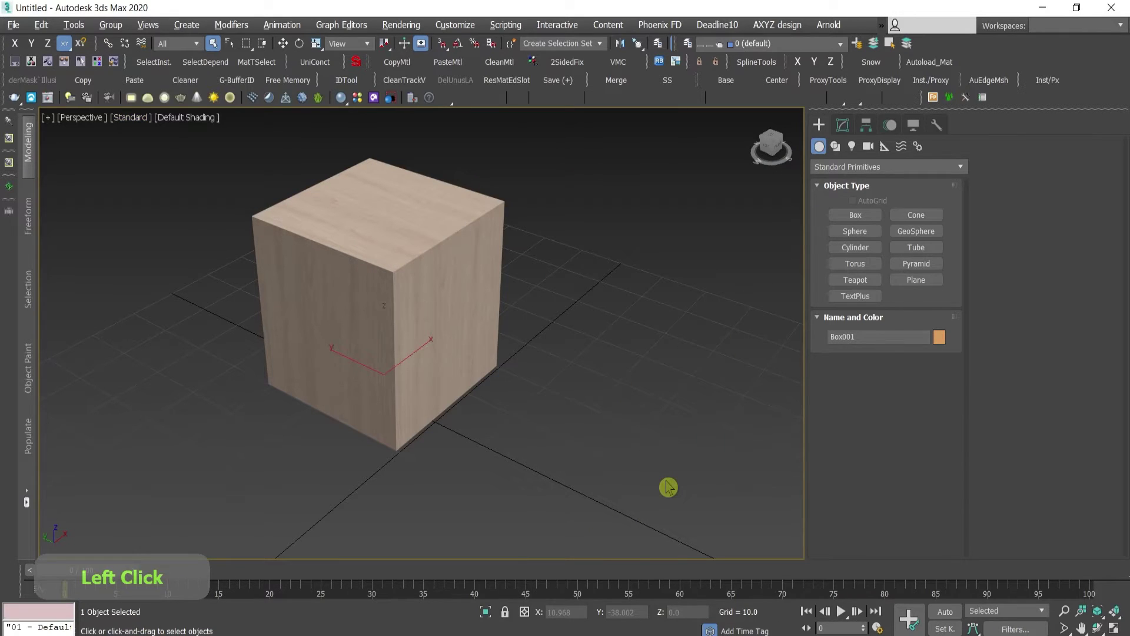
key("ctrl")
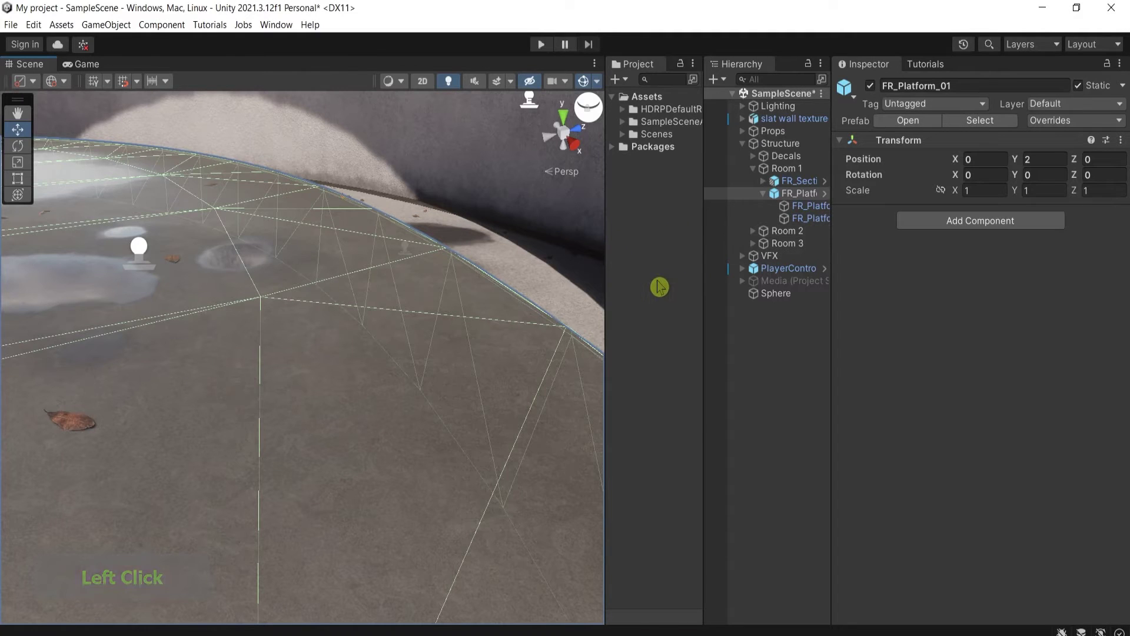
- Import the cube Textures FBX into Unity's Assets and drag it into SampleScene
left_click(664, 281)
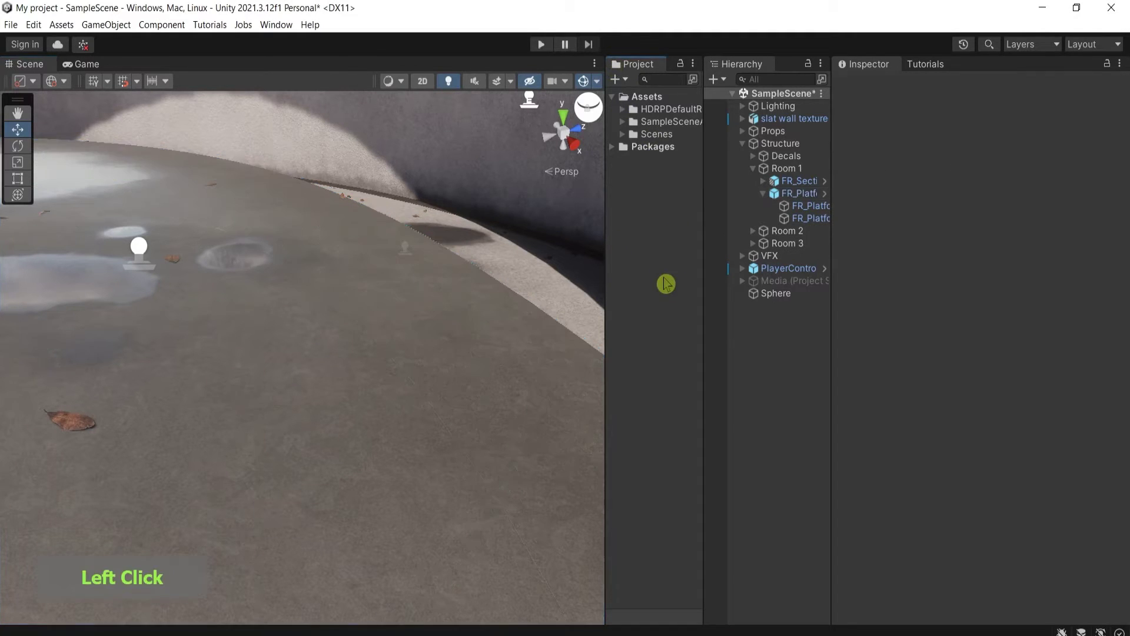
right_click(666, 283)
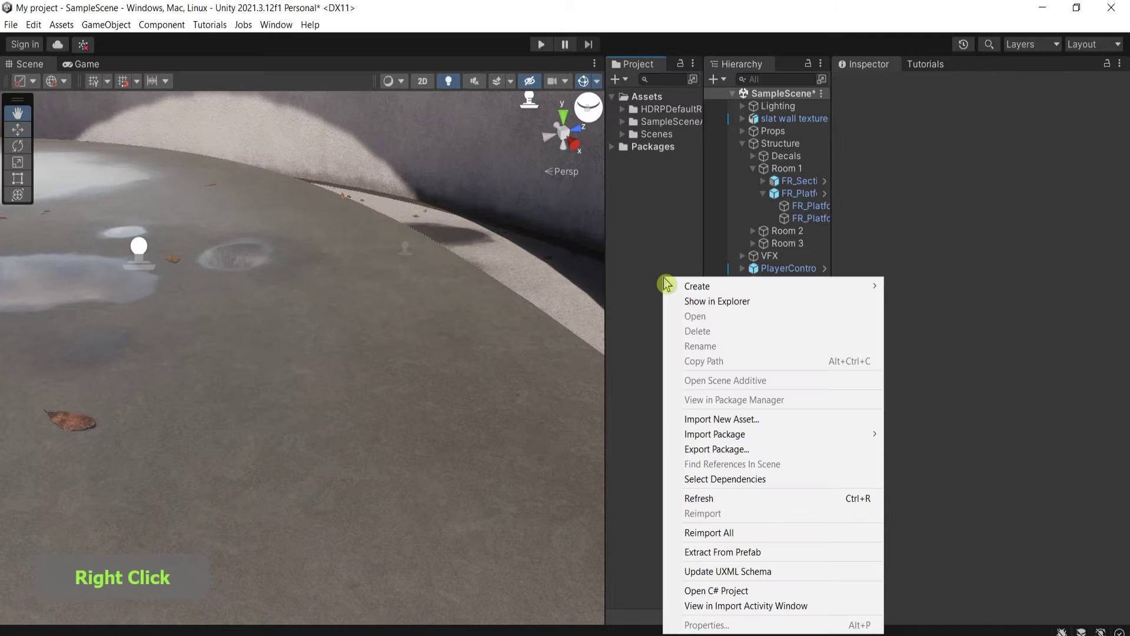
left_click(734, 422)
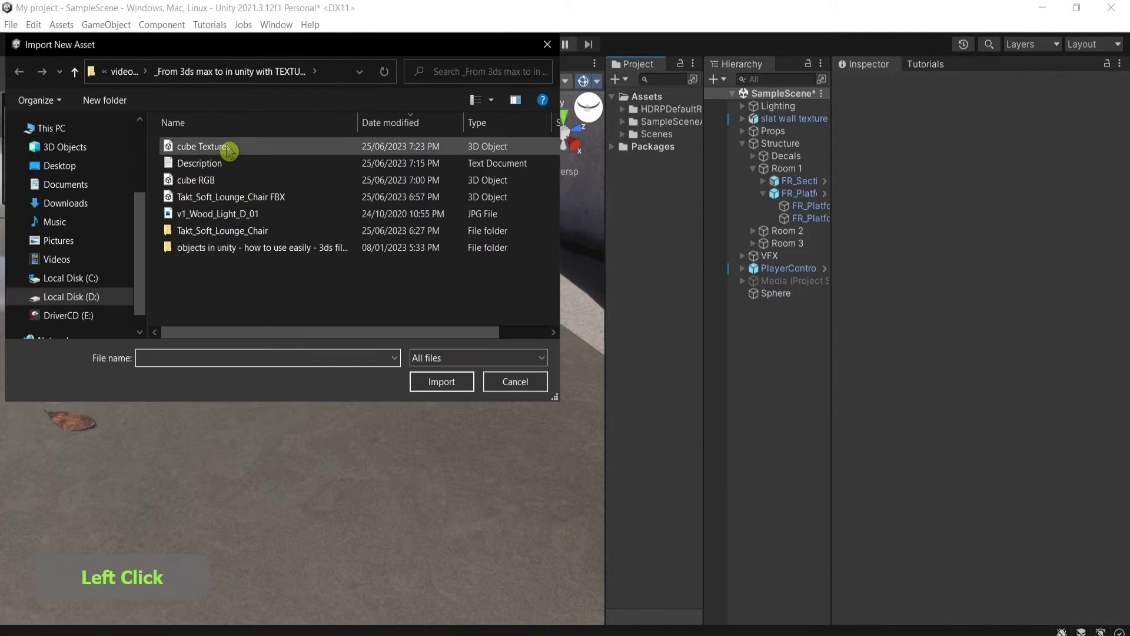
left_click(228, 150)
left_click(437, 385)
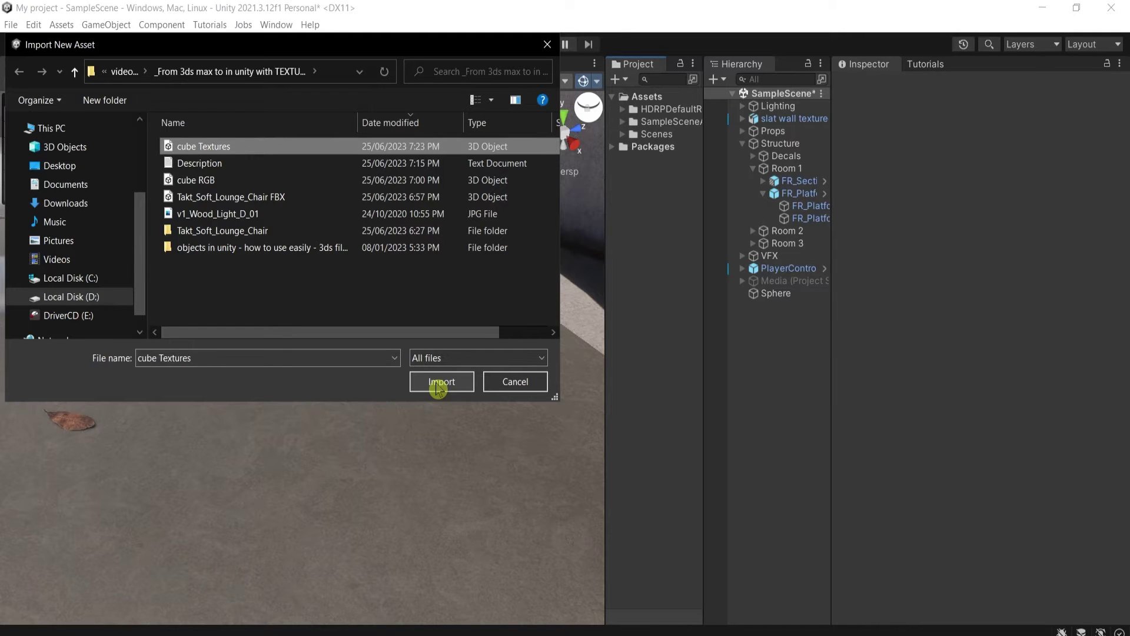
left_click(440, 383)
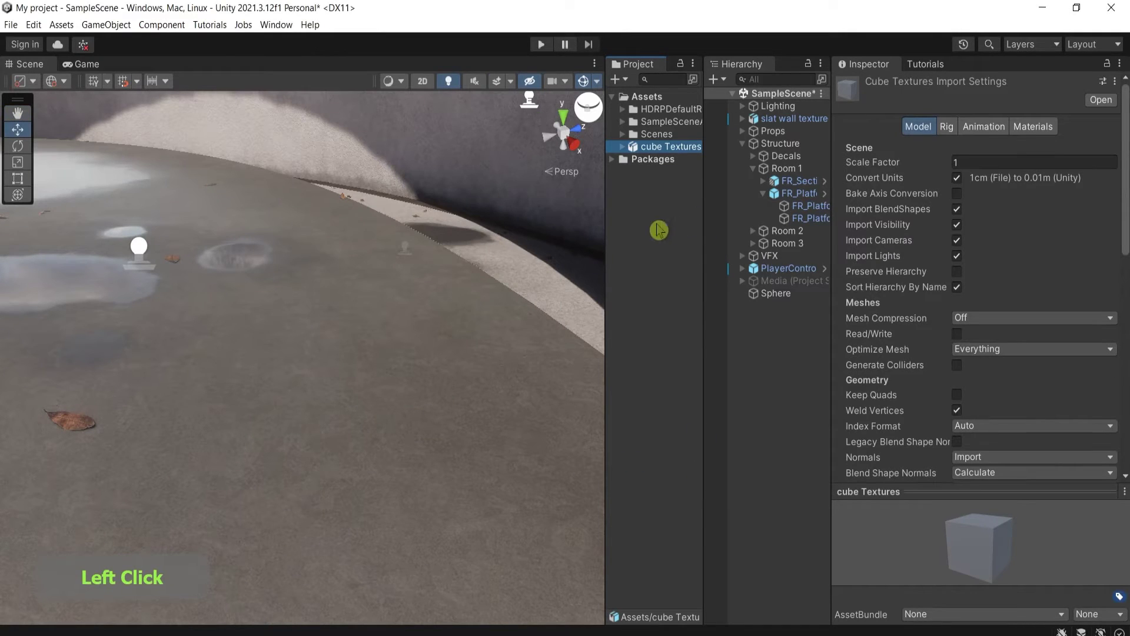
left_click_drag(649, 151, 324, 391)
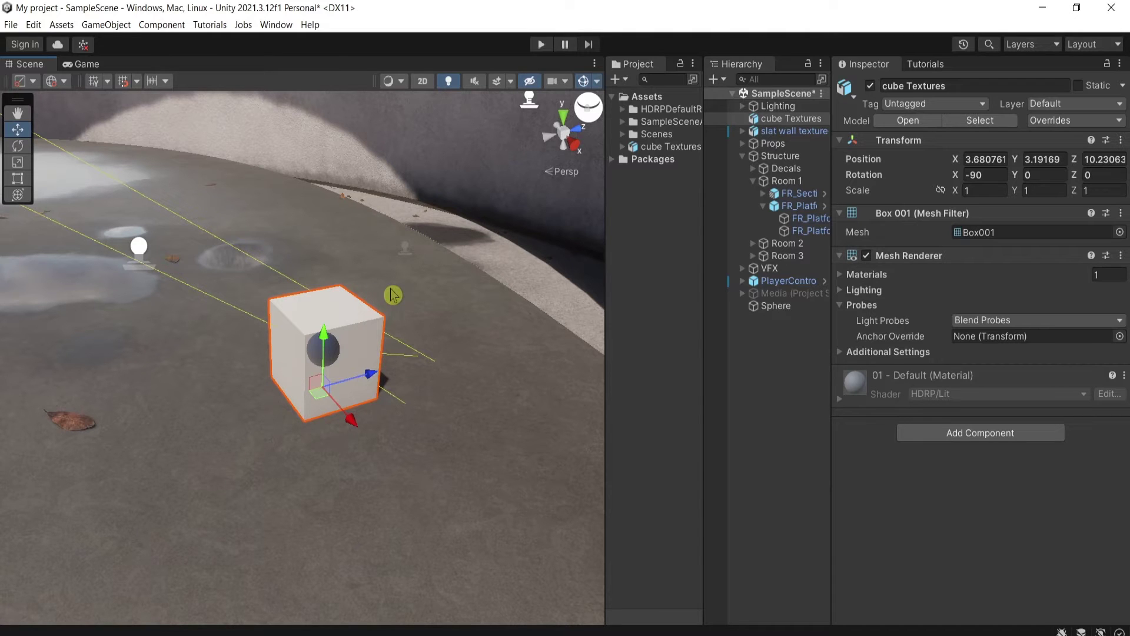
left_click(696, 282)
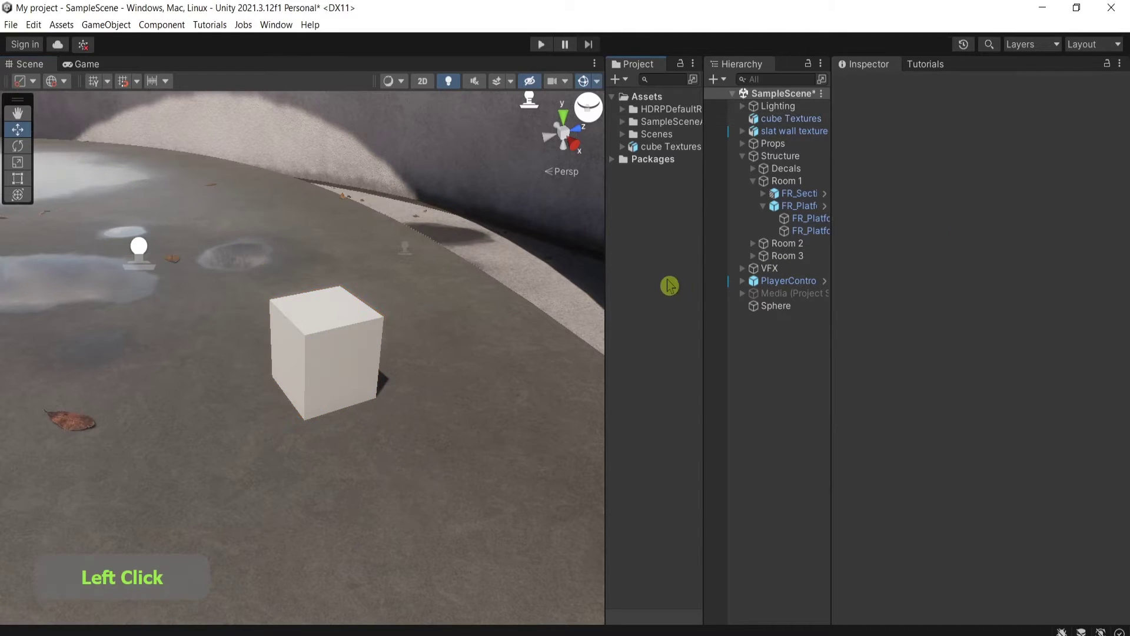
- Import the v1_Wood_Light_D_01 texture, then zoom in and select the now wooden cube
right_click(646, 303)
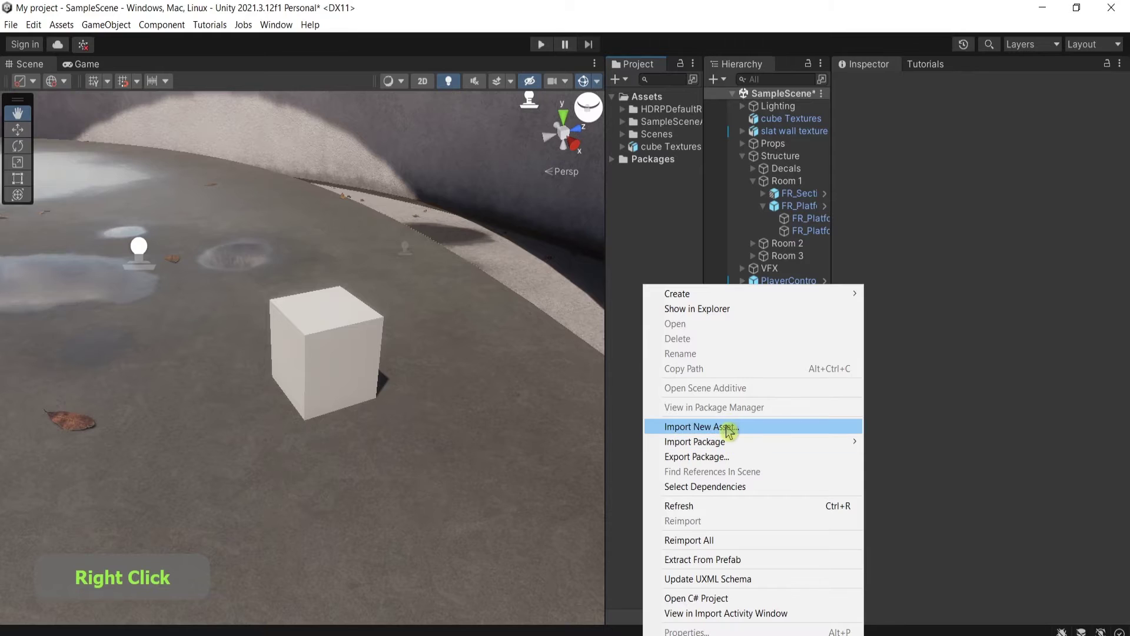
left_click(686, 429)
left_click(234, 215)
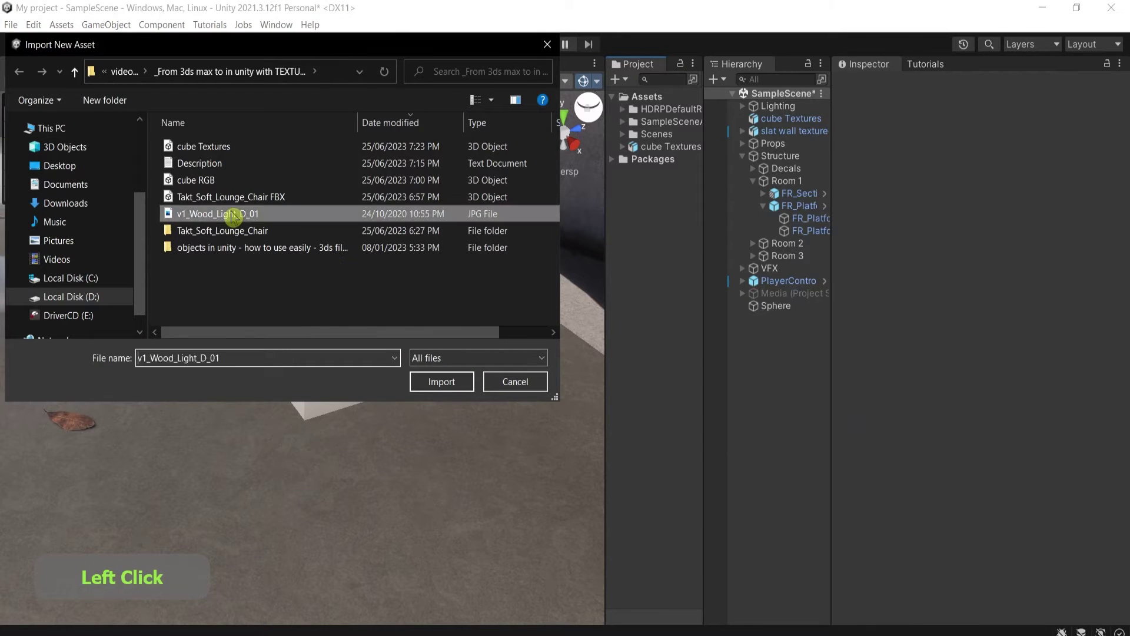
left_click(437, 384)
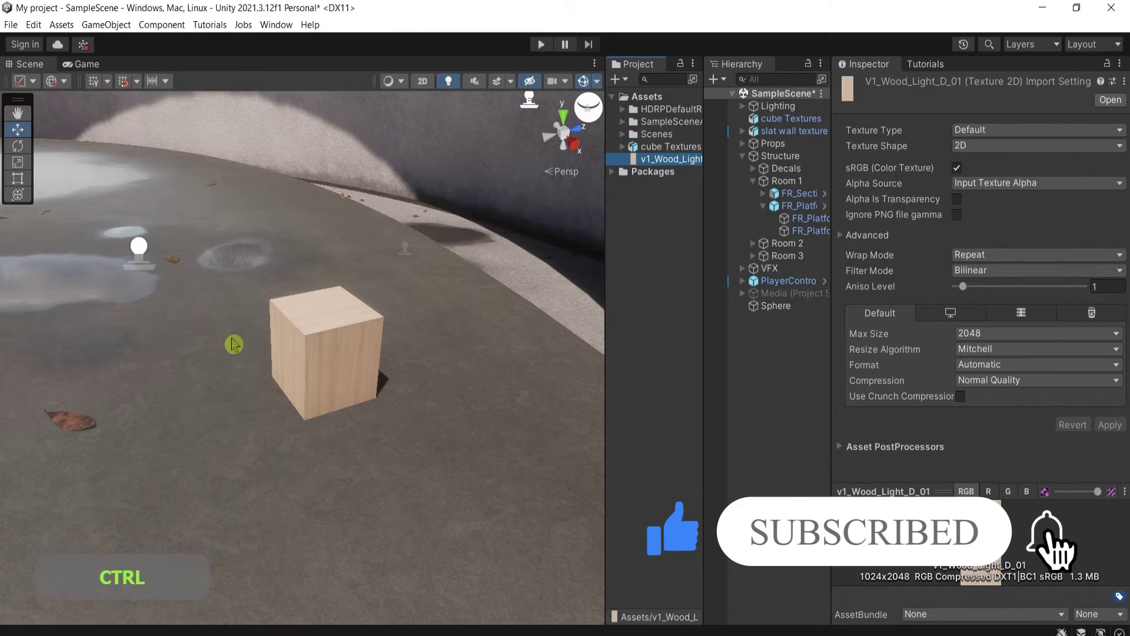
scroll(322, 345, "up", 2, "ctrl")
scroll(323, 346, "up", 3, "ctrl")
right_click_drag(341, 341, 212, 298, "shift")
middle_click_drag(212, 297, 360, 390)
left_click(360, 390)
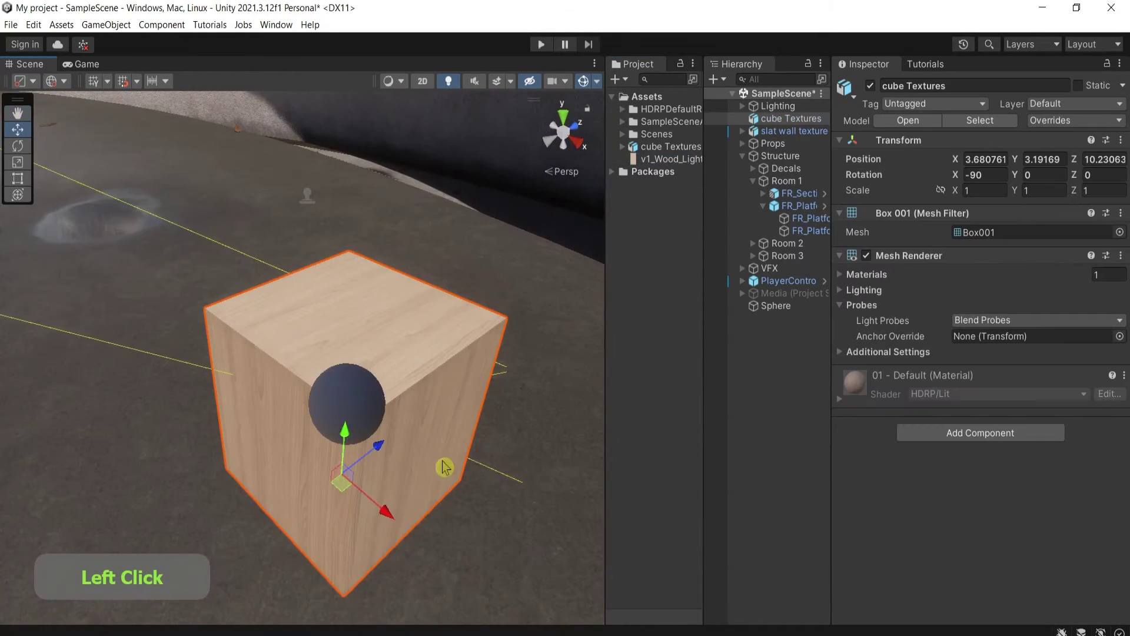
- Bring up the Soft_Lounge_Armchair_Max2020_Vray5 scene and inspect its 01_Wood_Light material
left_click(188, 582)
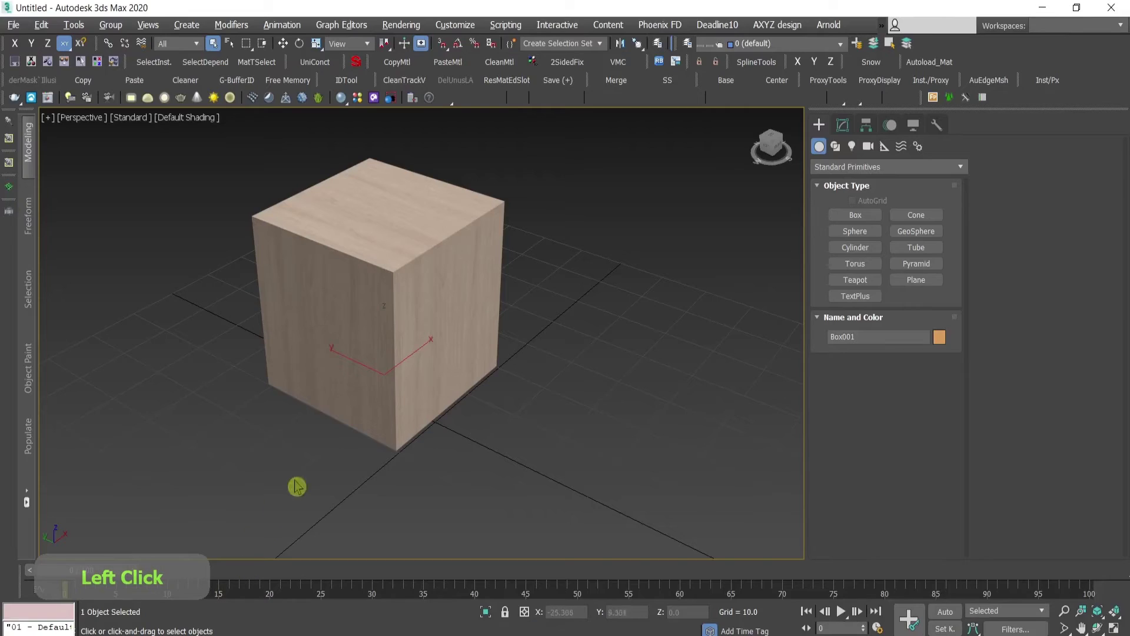
left_click(1042, 7)
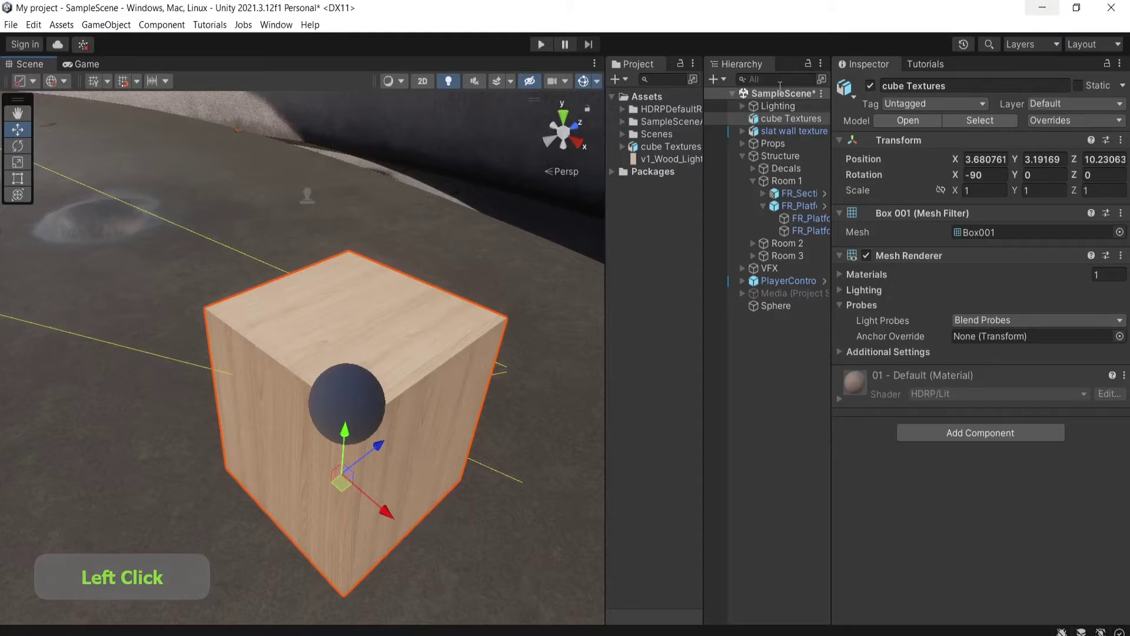
key("ctrl")
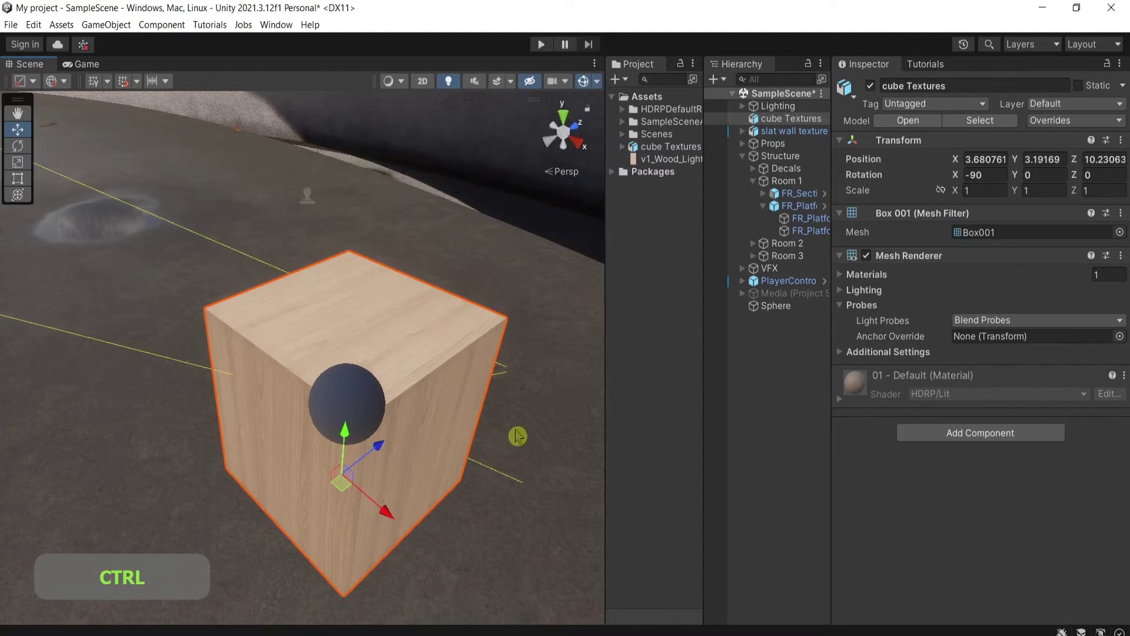
left_click(324, 633)
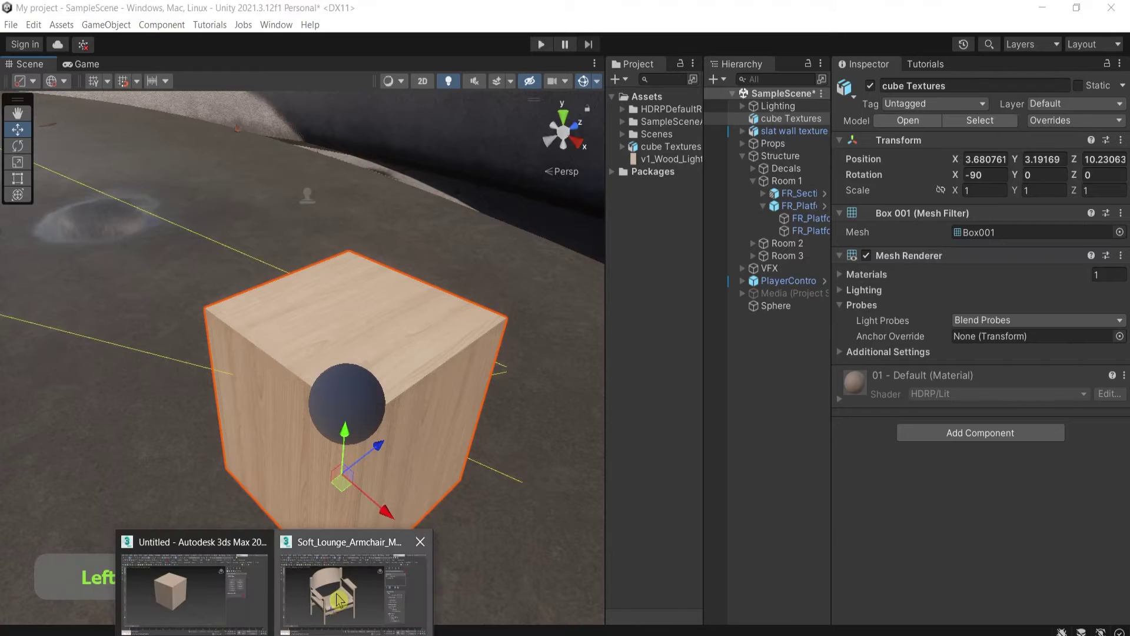
left_click(339, 598)
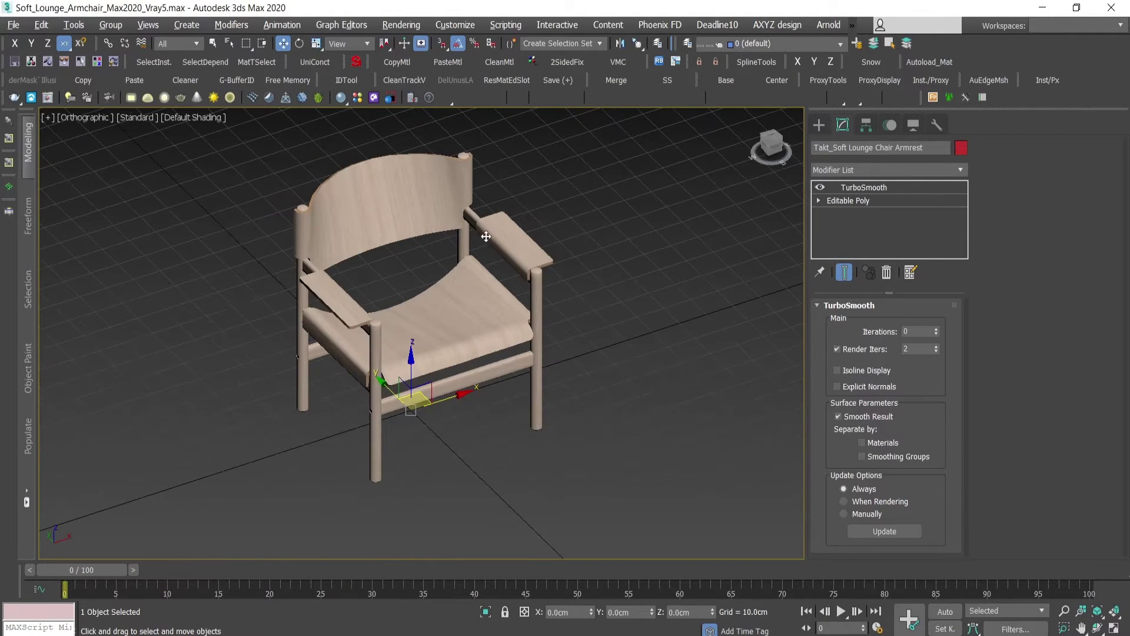
key("m")
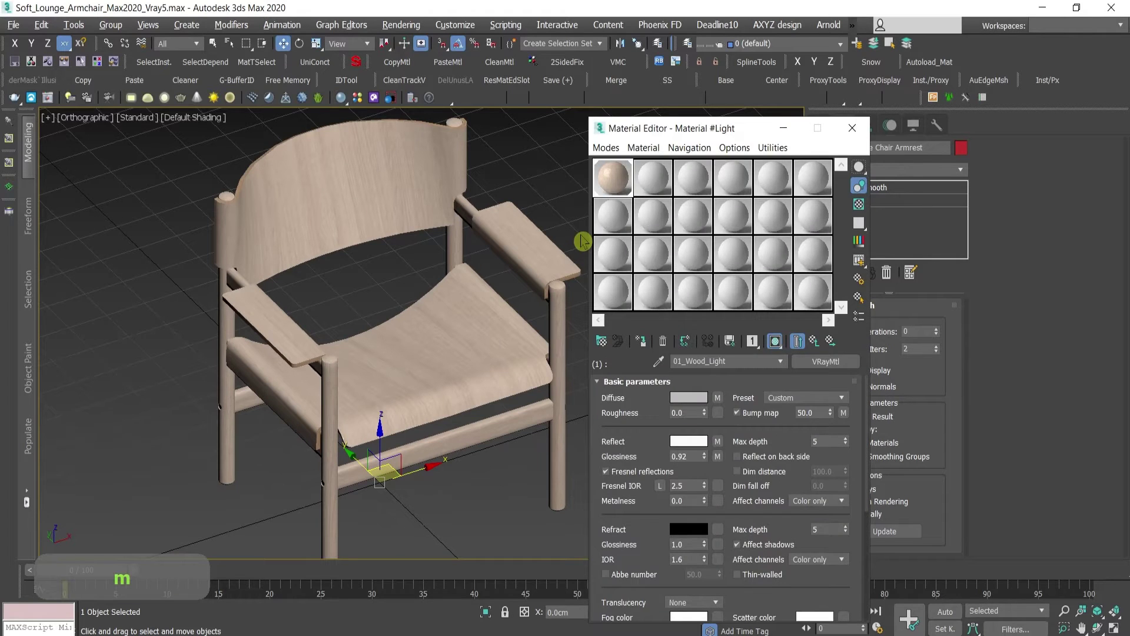
key("m")
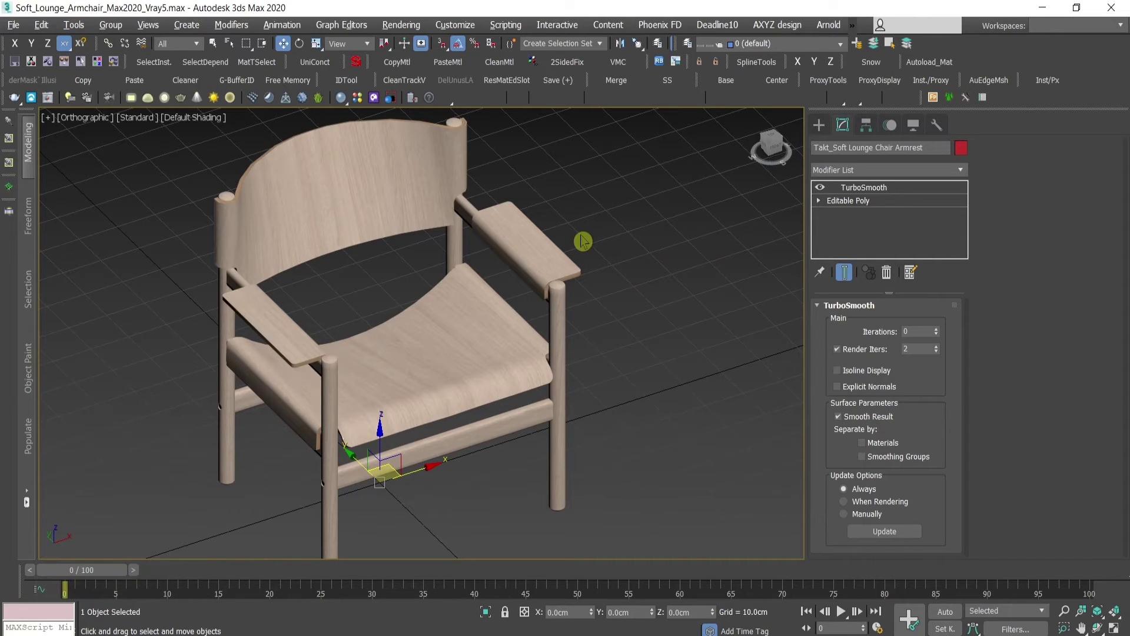
- Export the armchair as FBX, replacing the existing Takt_Soft_Lounge_Chair file
left_click(13, 24)
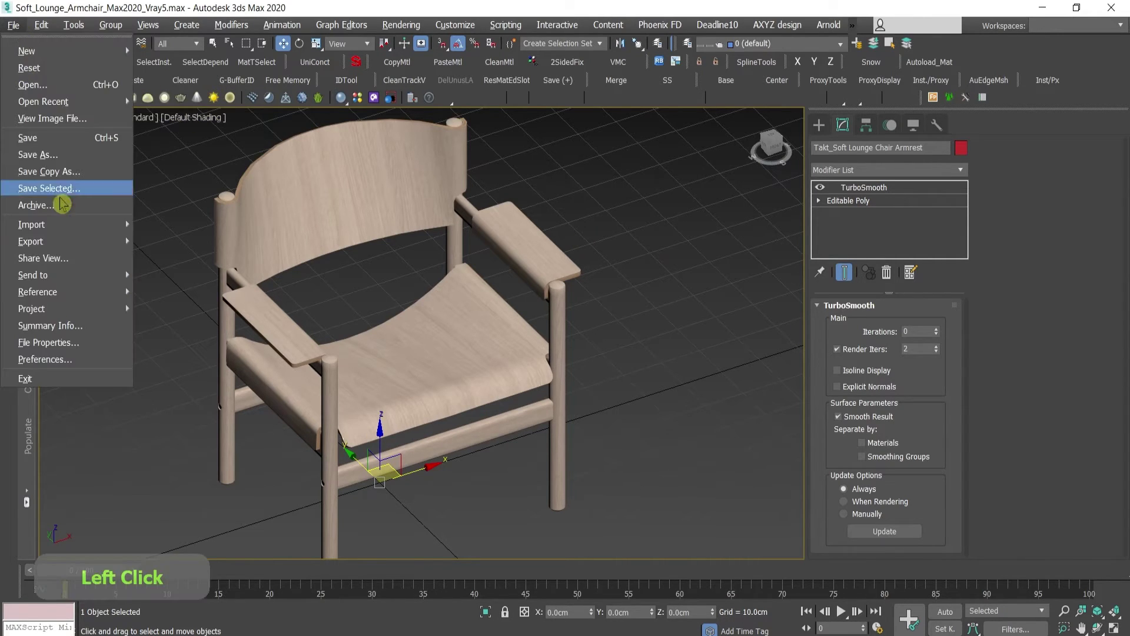
mouse_move(76, 230)
mouse_move(118, 241)
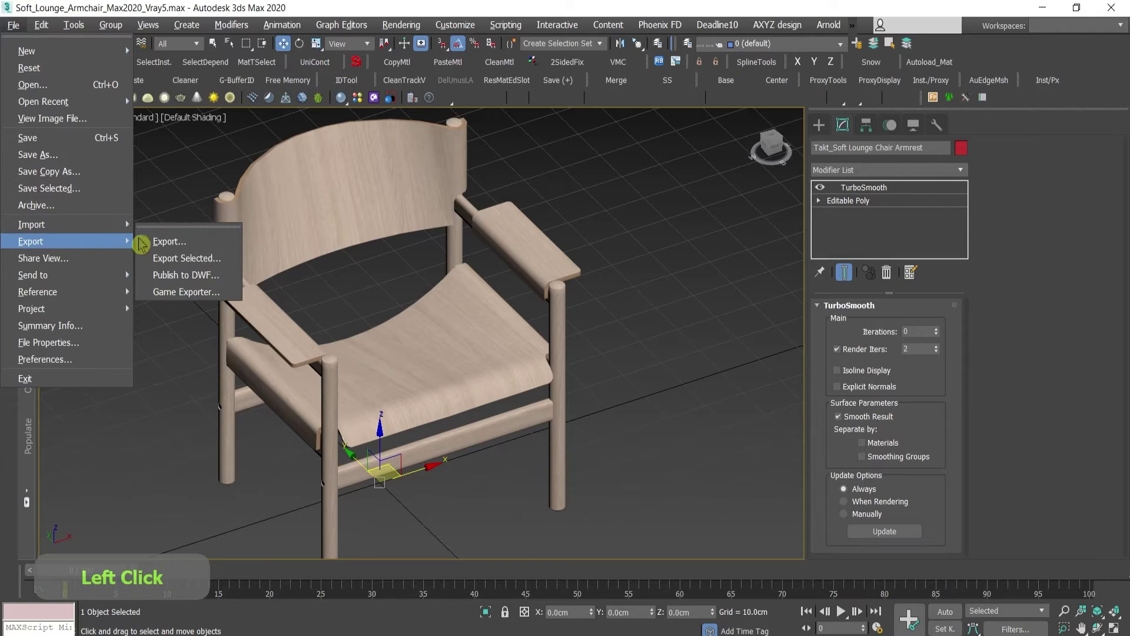
left_click(155, 241)
left_click(150, 149)
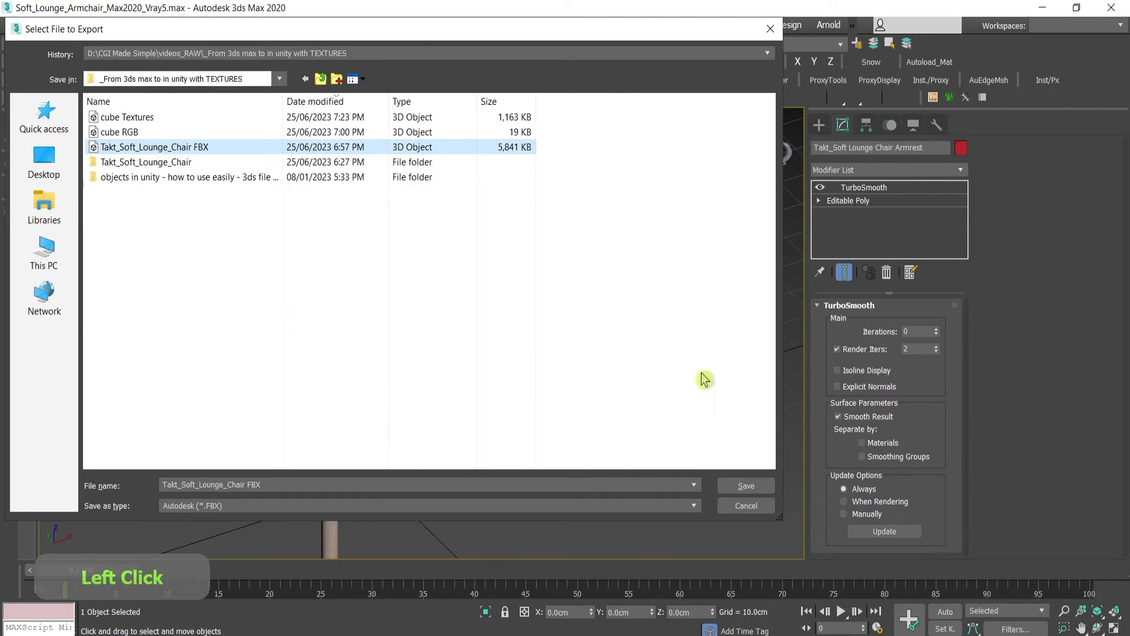
left_click(727, 490)
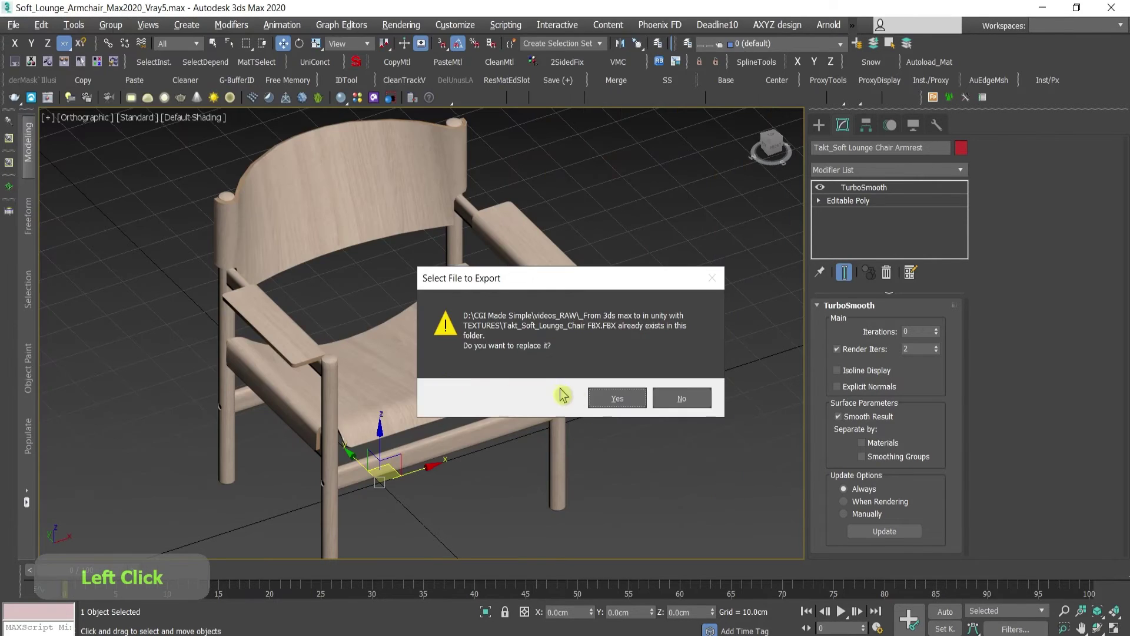
left_click(606, 397)
- Enable Embed Media, finish the FBX export, and dismiss the material warnings
left_click(437, 313)
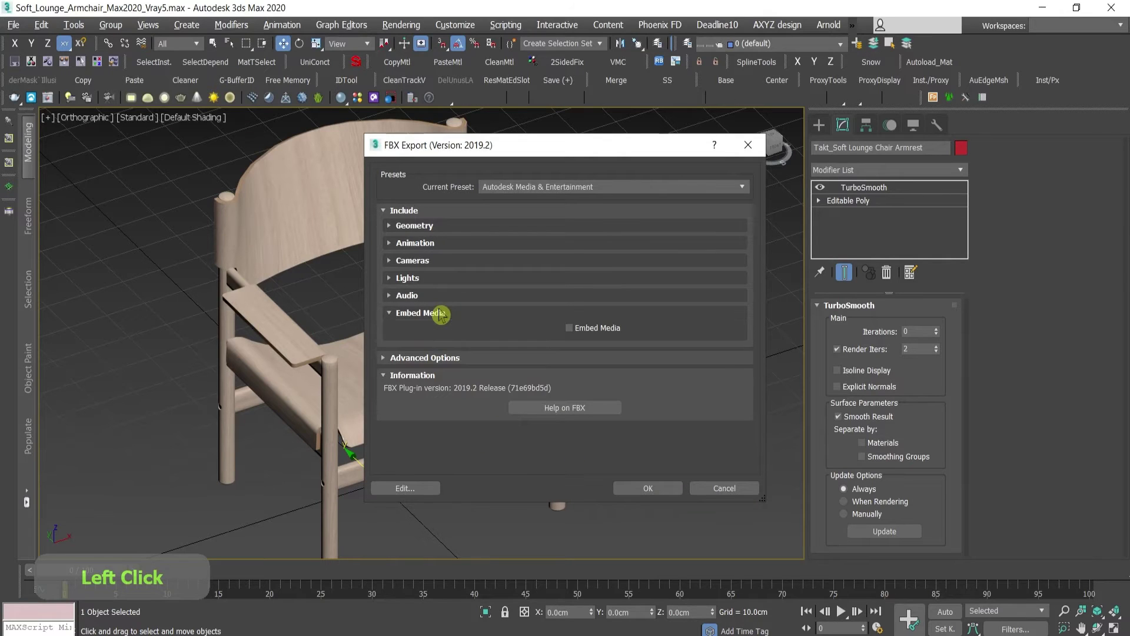
left_click(595, 328)
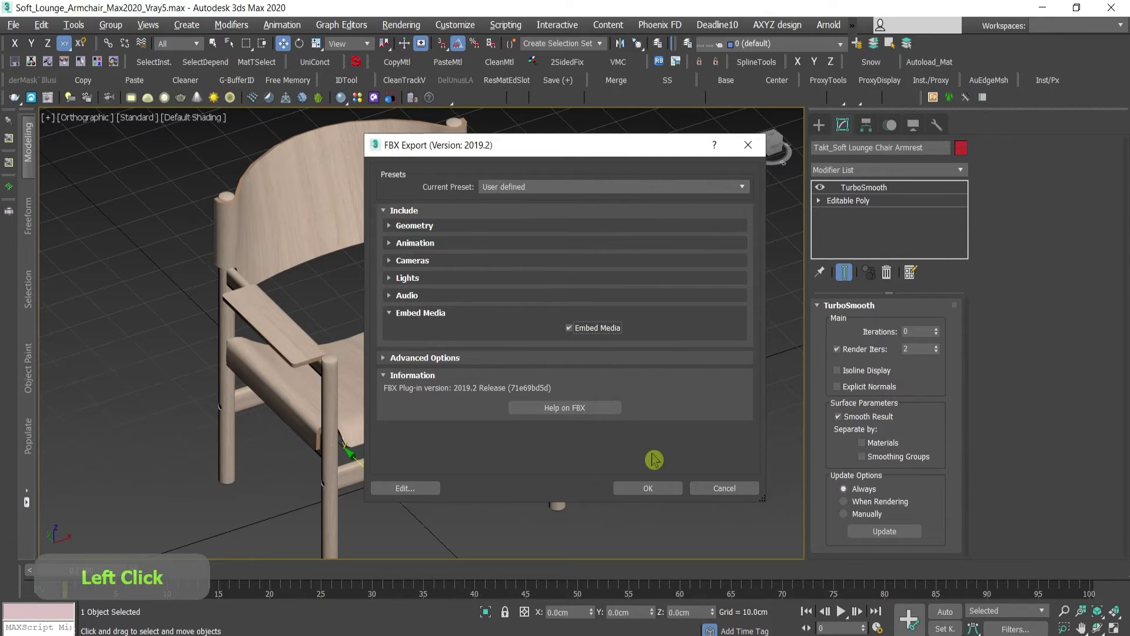
left_click(654, 490)
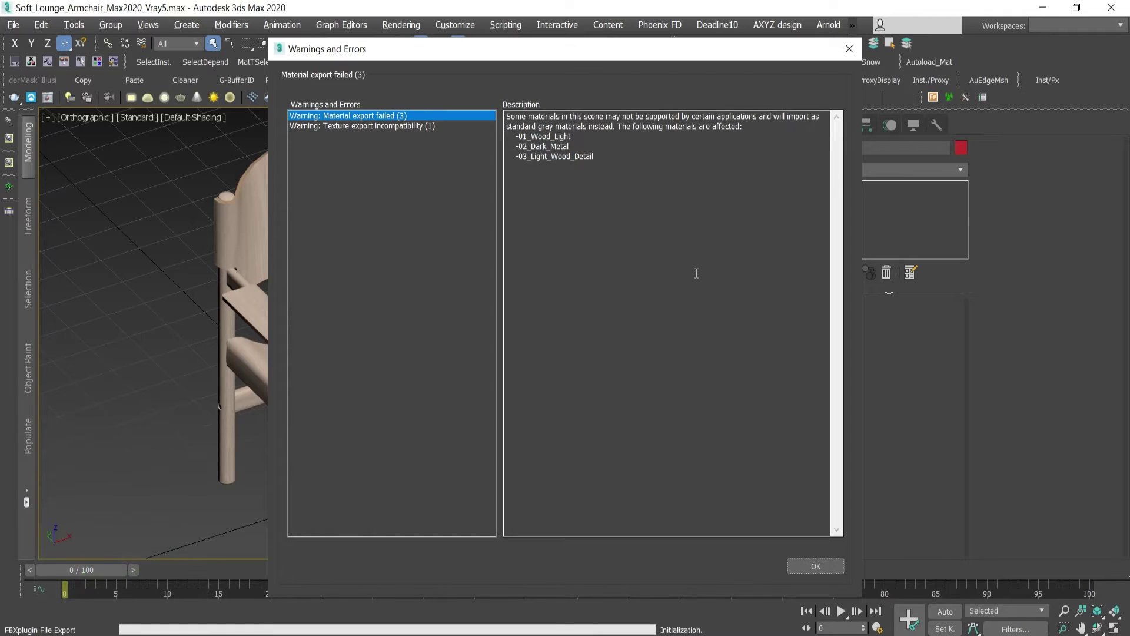
left_click(816, 565)
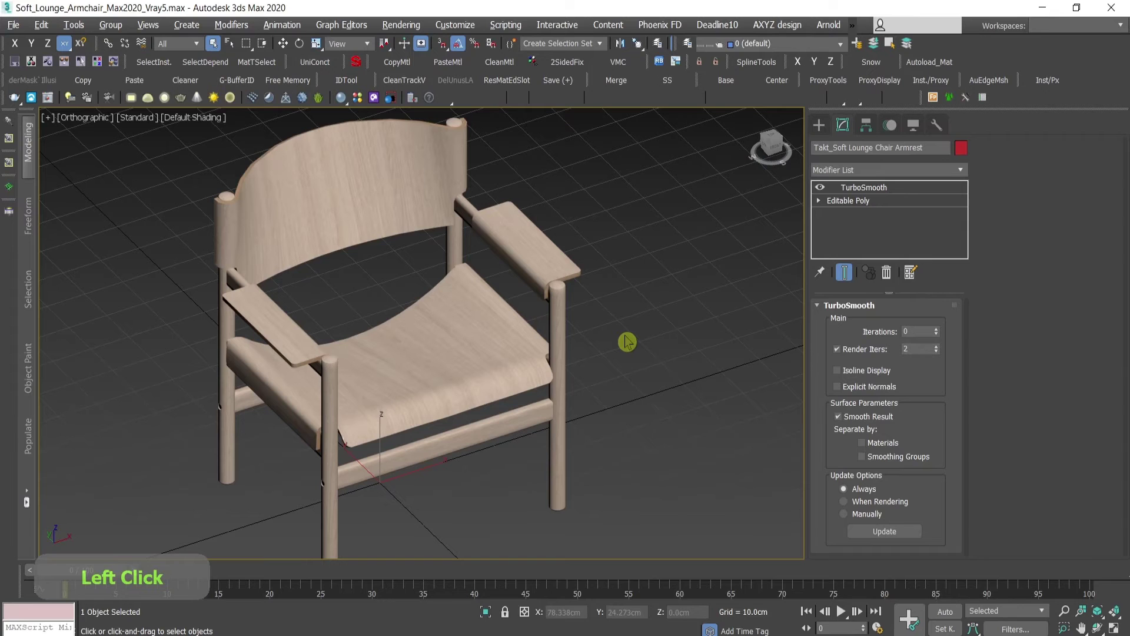
key("ctrl")
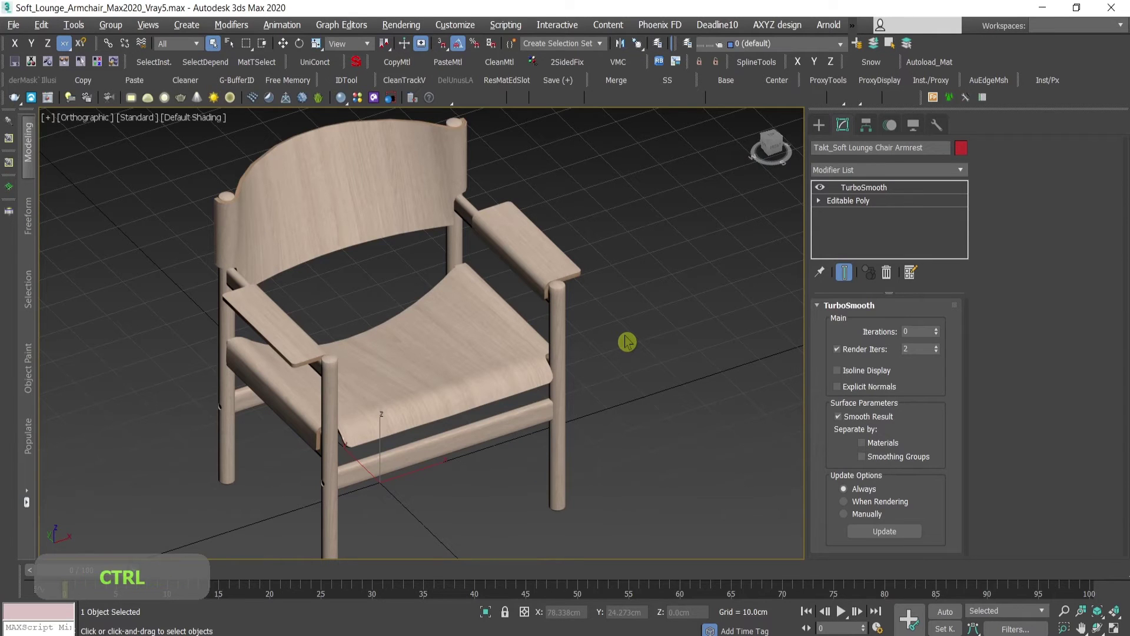
left_click(354, 627)
- Import the Takt_Soft_Lounge_Chair FBX into Unity's Assets
scroll(482, 356, "down", 5)
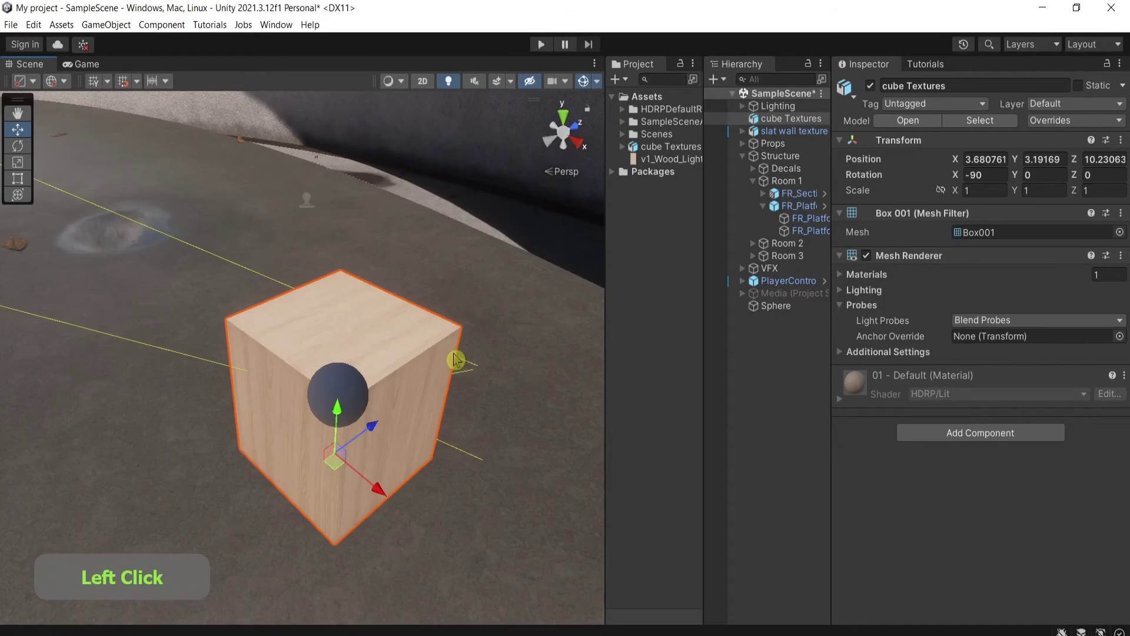
right_click(651, 356)
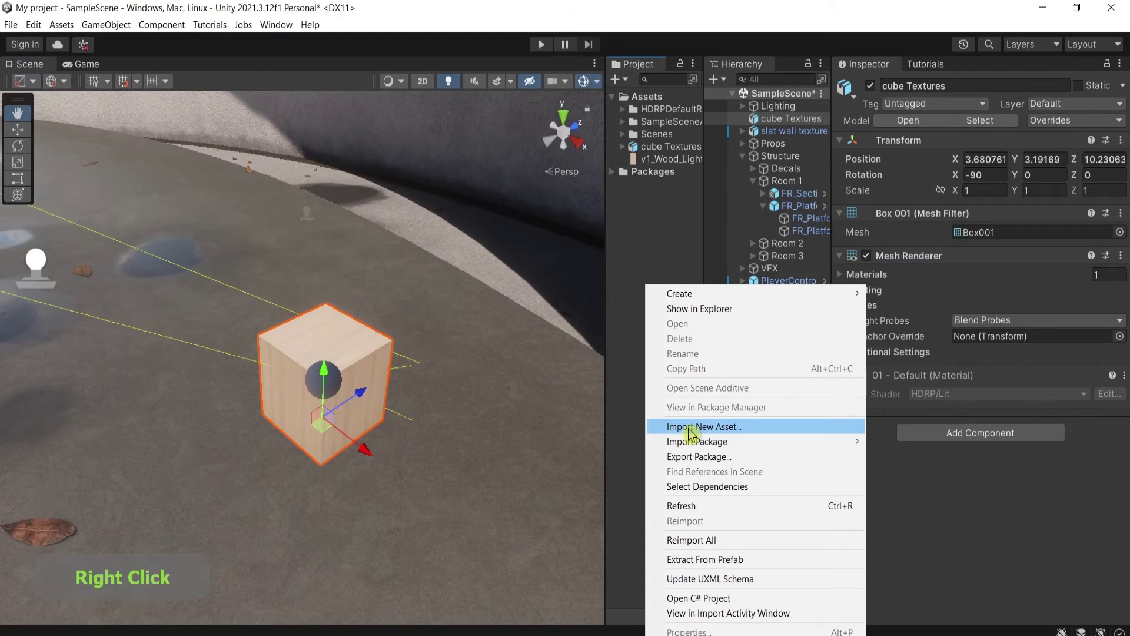
left_click(690, 429)
left_click(276, 147)
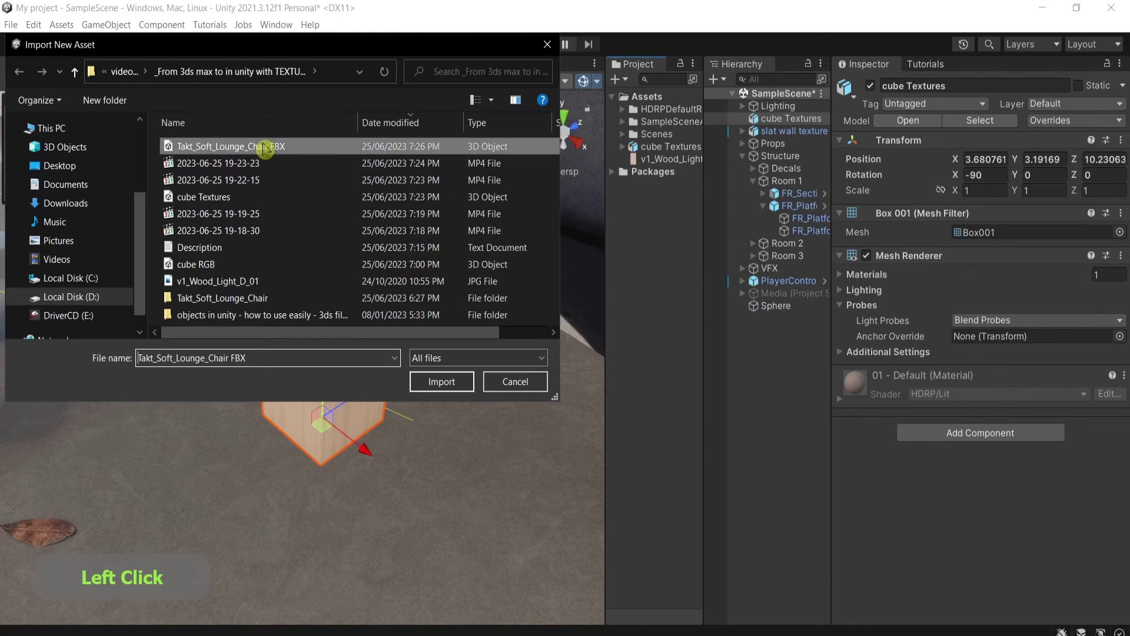
left_click(442, 382)
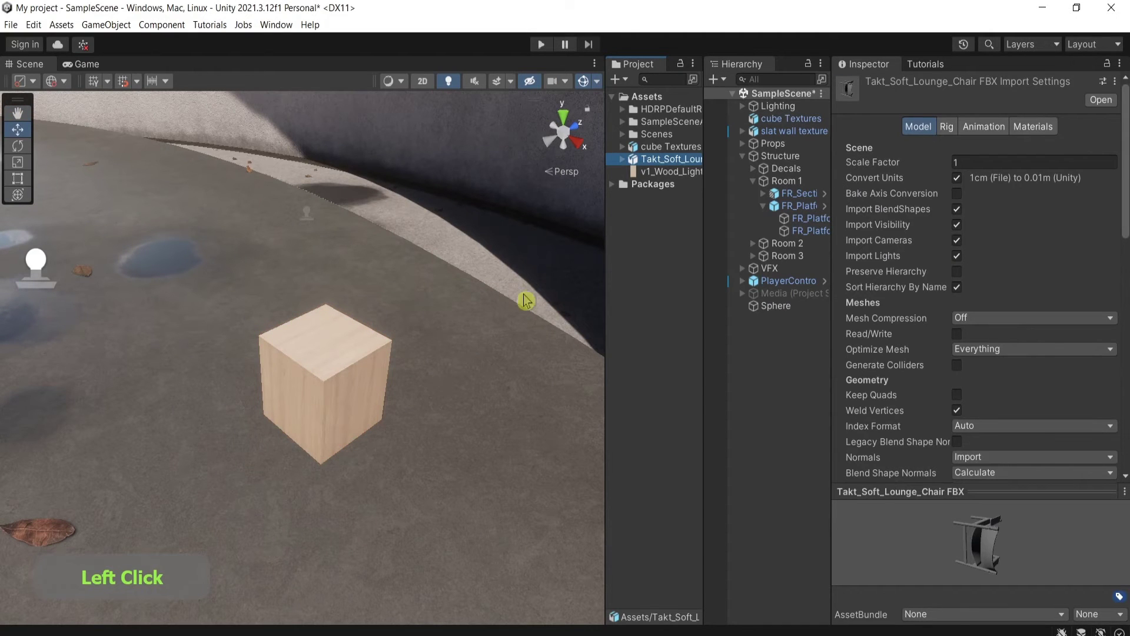
- Place the chair in SampleScene beside the cube and rotate it to face the view
scroll(444, 277, "down", 5)
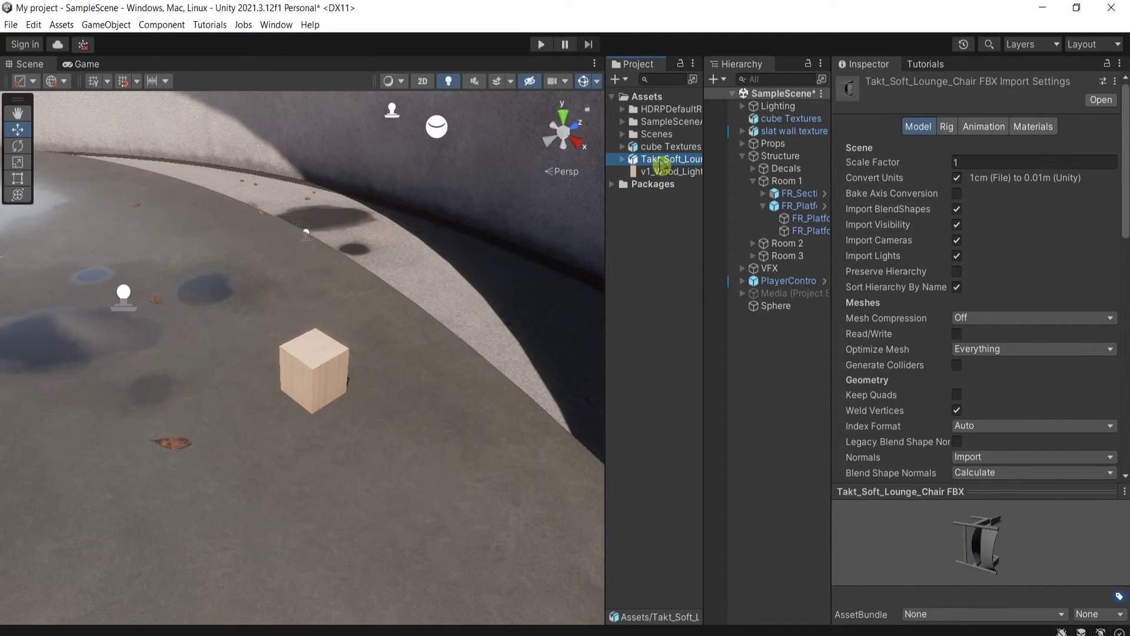
left_click_drag(662, 165, 161, 467)
key("d")
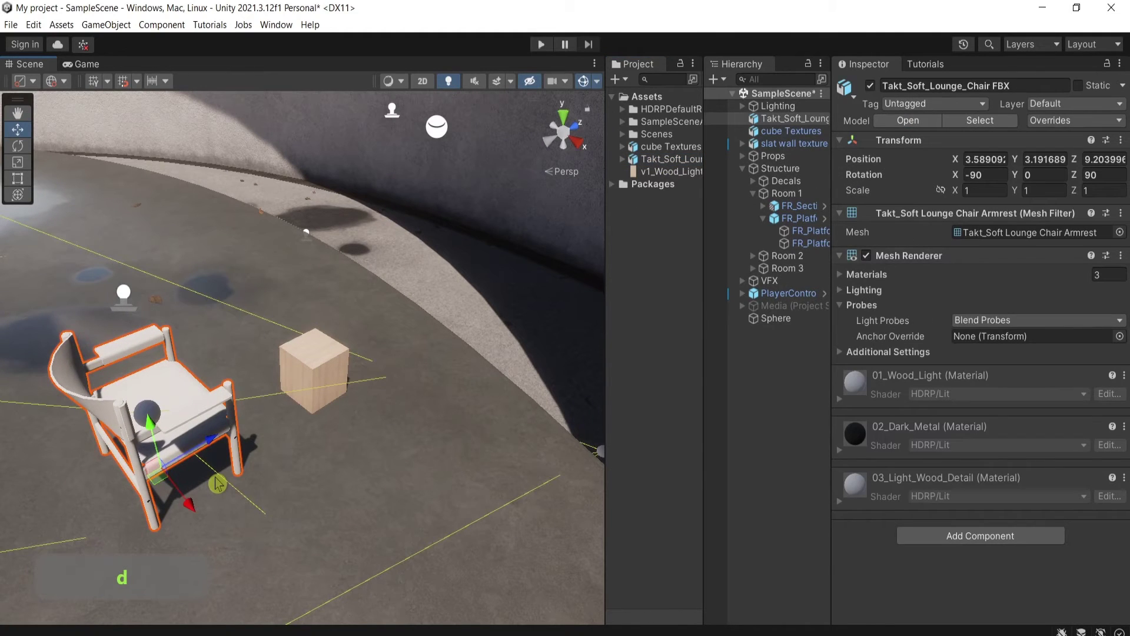
key("e")
left_click_drag(216, 500, 62, 533)
key("w")
right_click(626, 320)
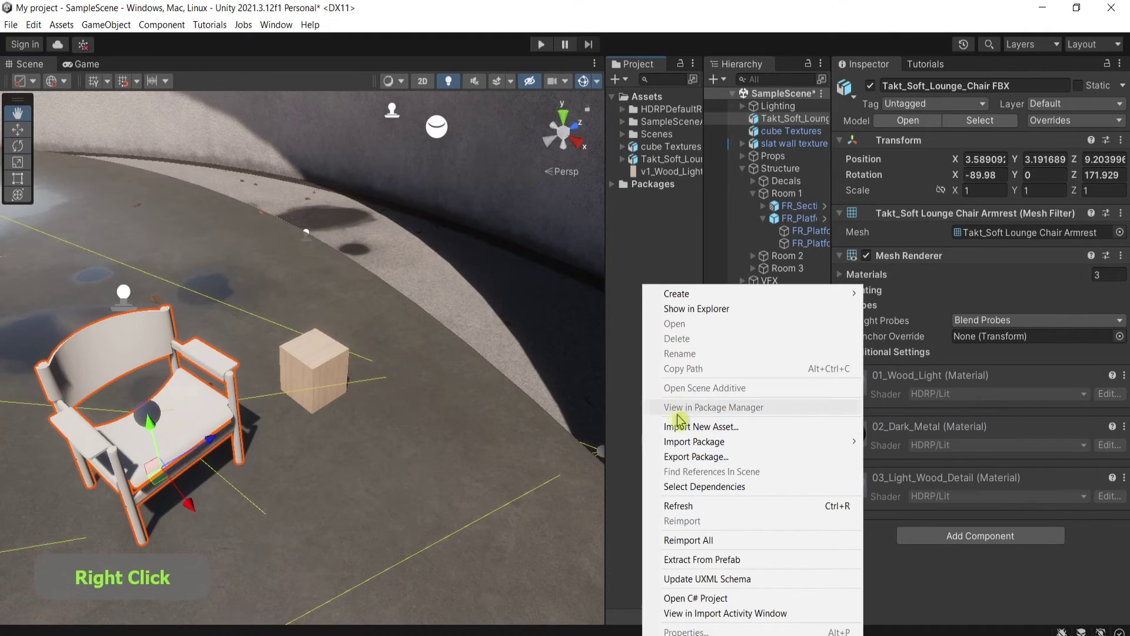
- Import the six v1_Wood textures from the Takt_Soft_Lounge_Chair folder and view the chair closer
left_click(650, 426)
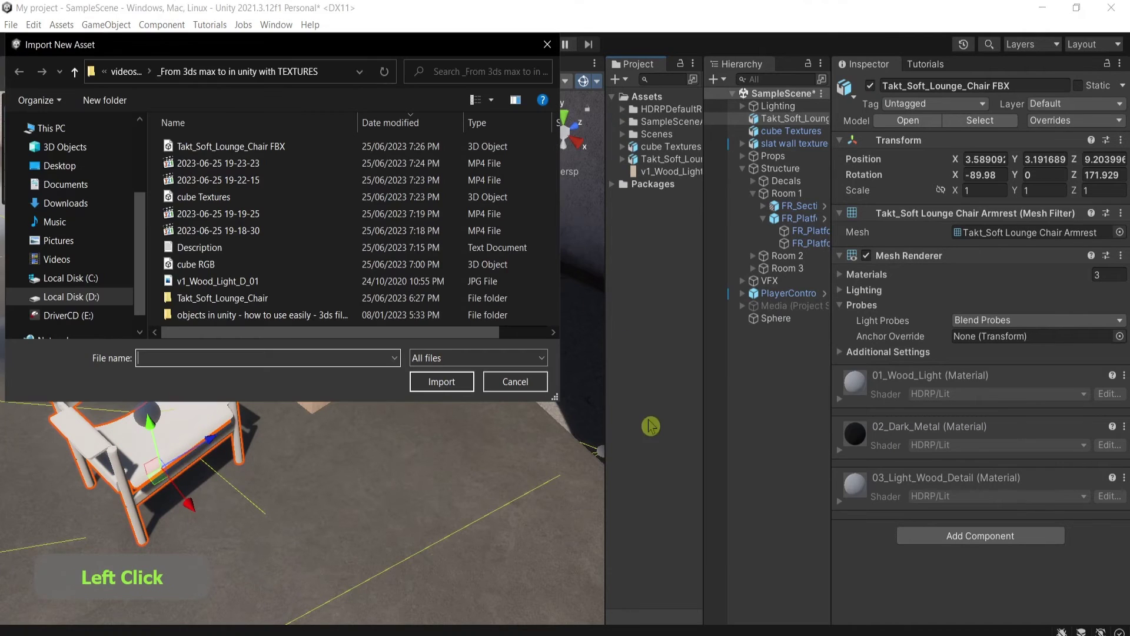
double_click(227, 298)
left_click(282, 274)
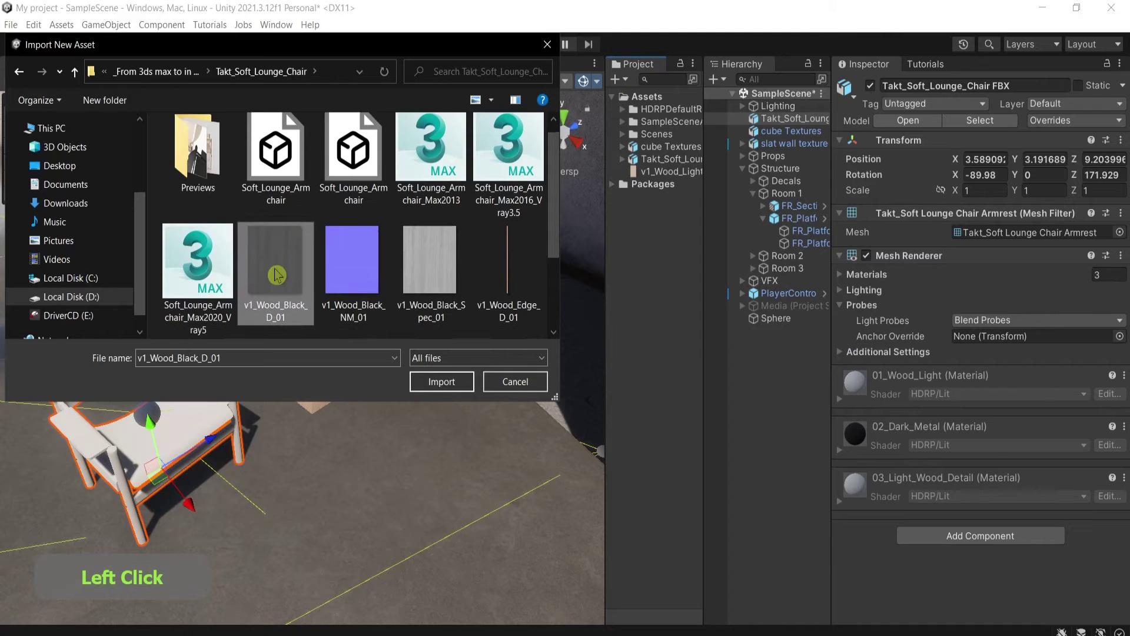
scroll(294, 259, "down", 2)
left_click(274, 274, "shift")
left_click(455, 387)
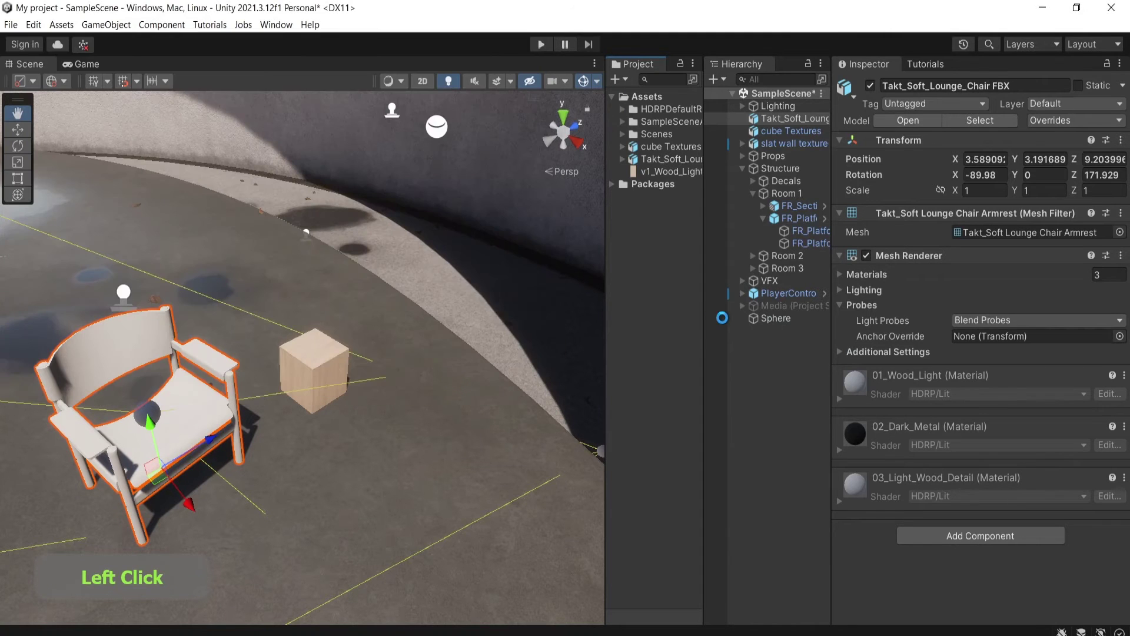
middle_click_drag(211, 450, 235, 328)
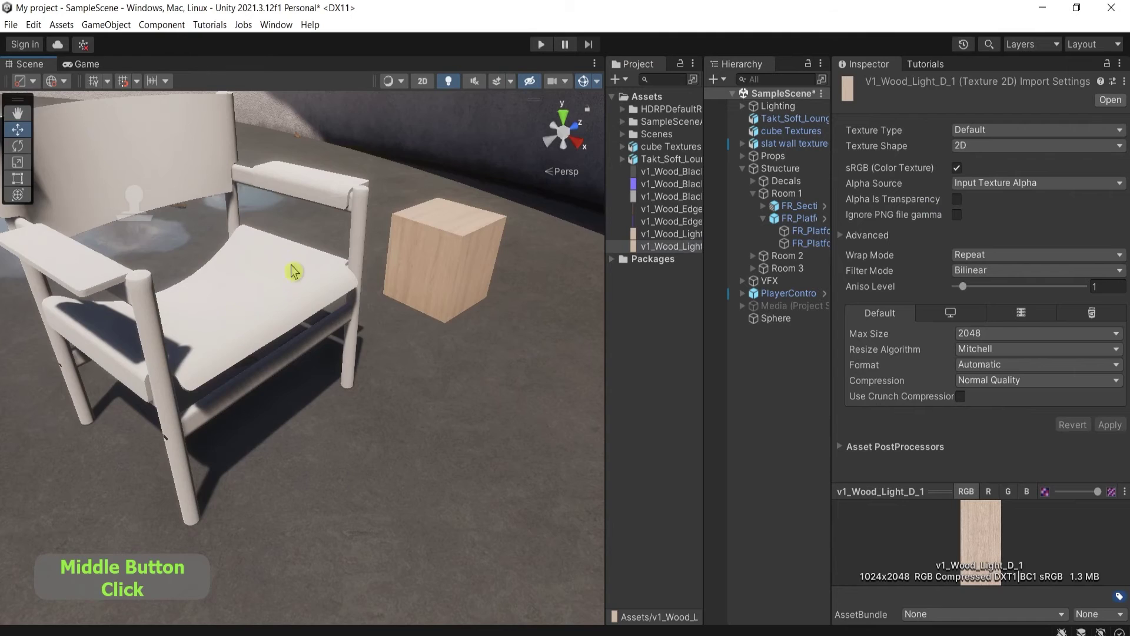
middle_click_drag(294, 271, 343, 315)
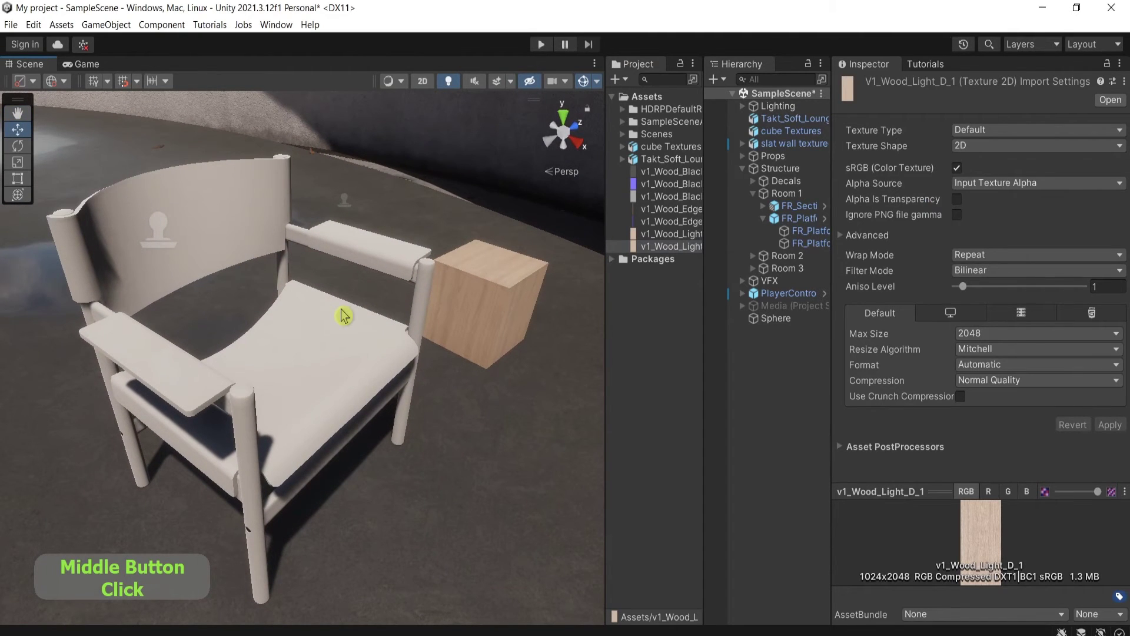
key("ctrl+space")
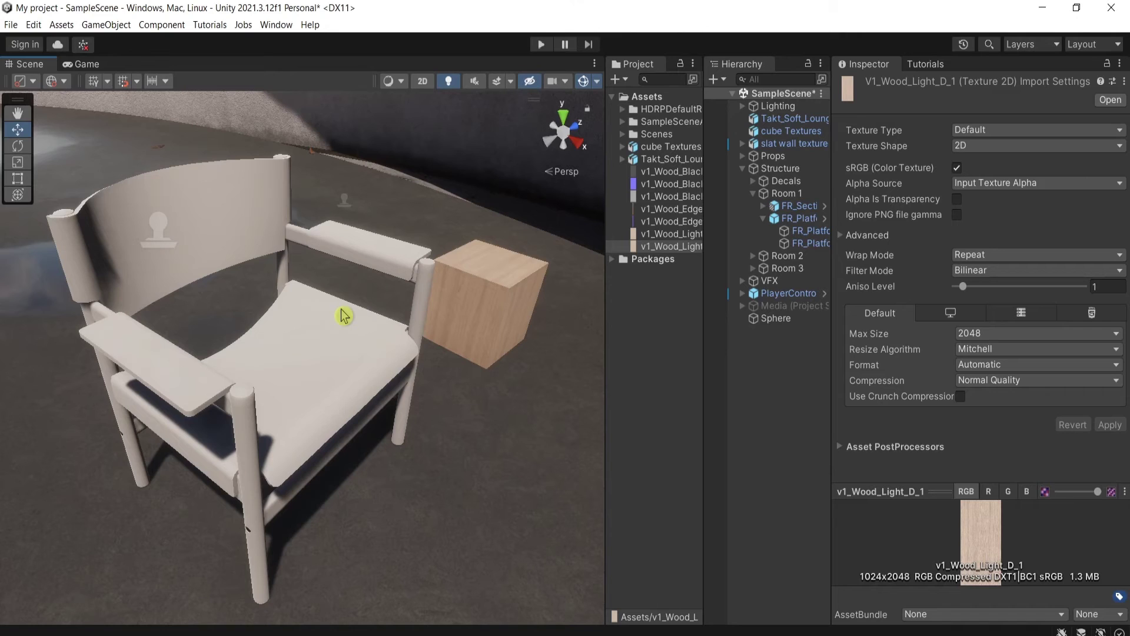
key("ctrl")
key("ctrl")
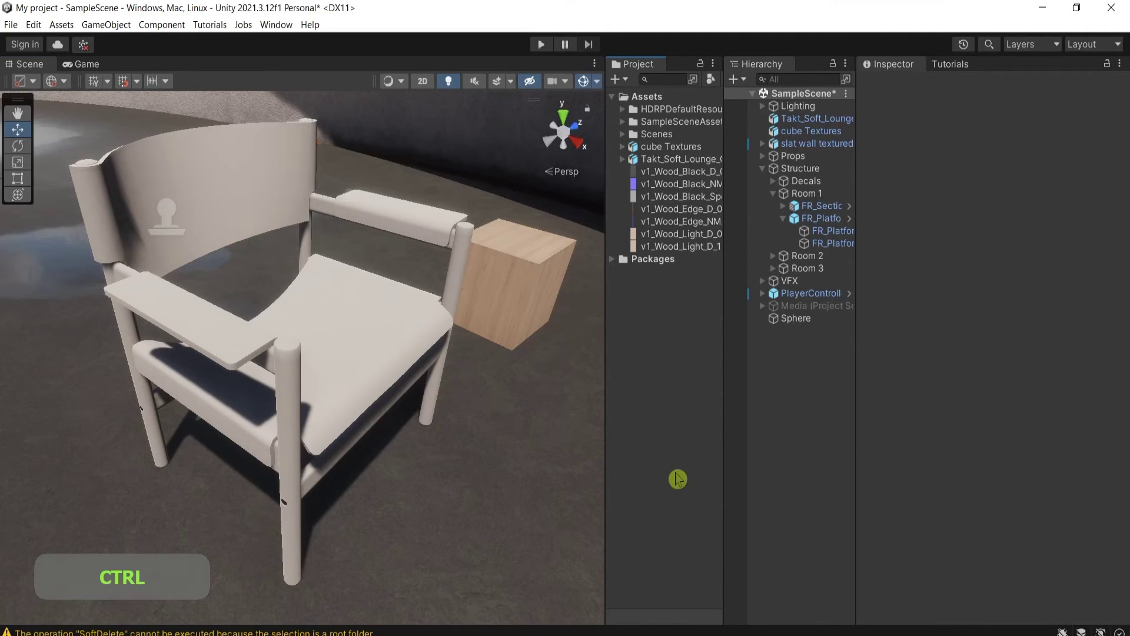
- Check the chair FBX's Materials settings, then create a new material named wood
left_click(651, 160)
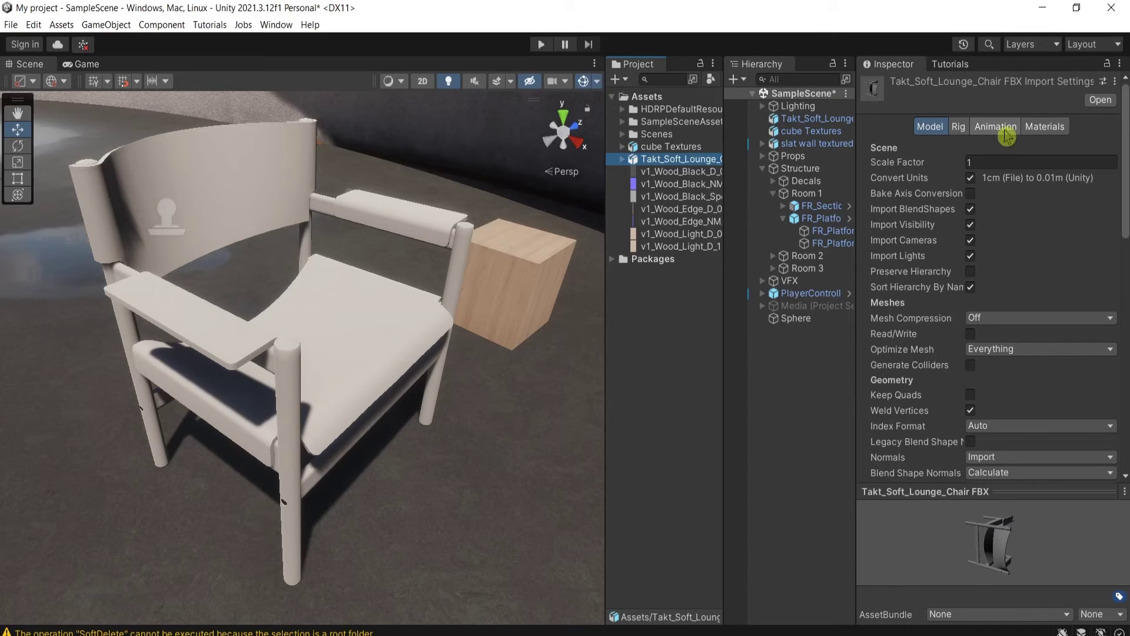
left_click(1045, 126)
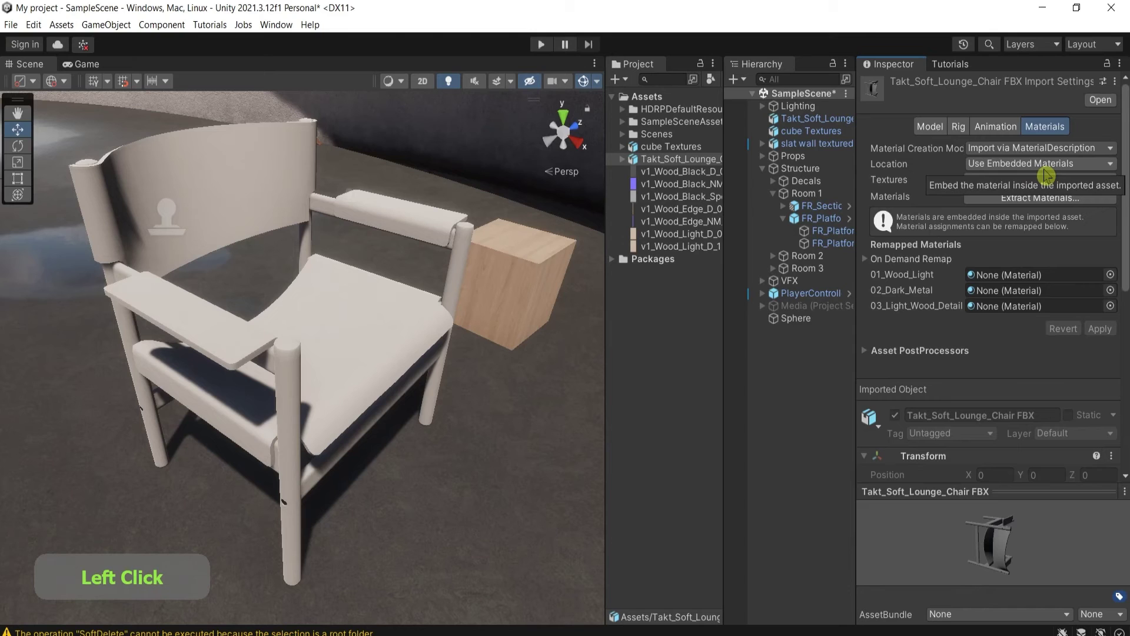
right_click(655, 317)
left_click(687, 300)
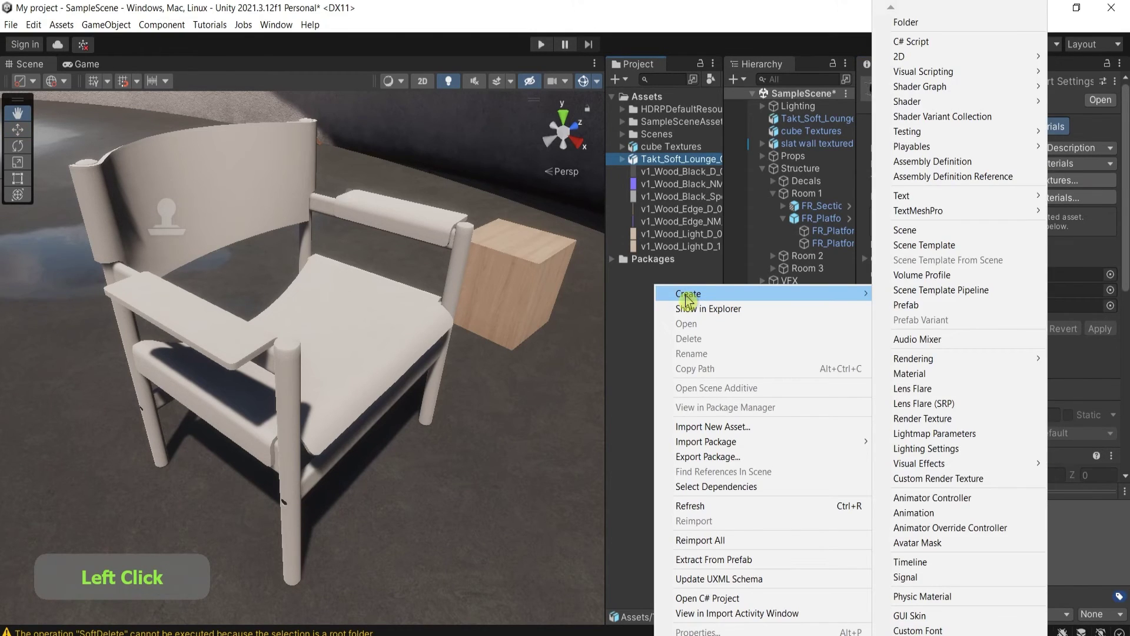
left_click(981, 372)
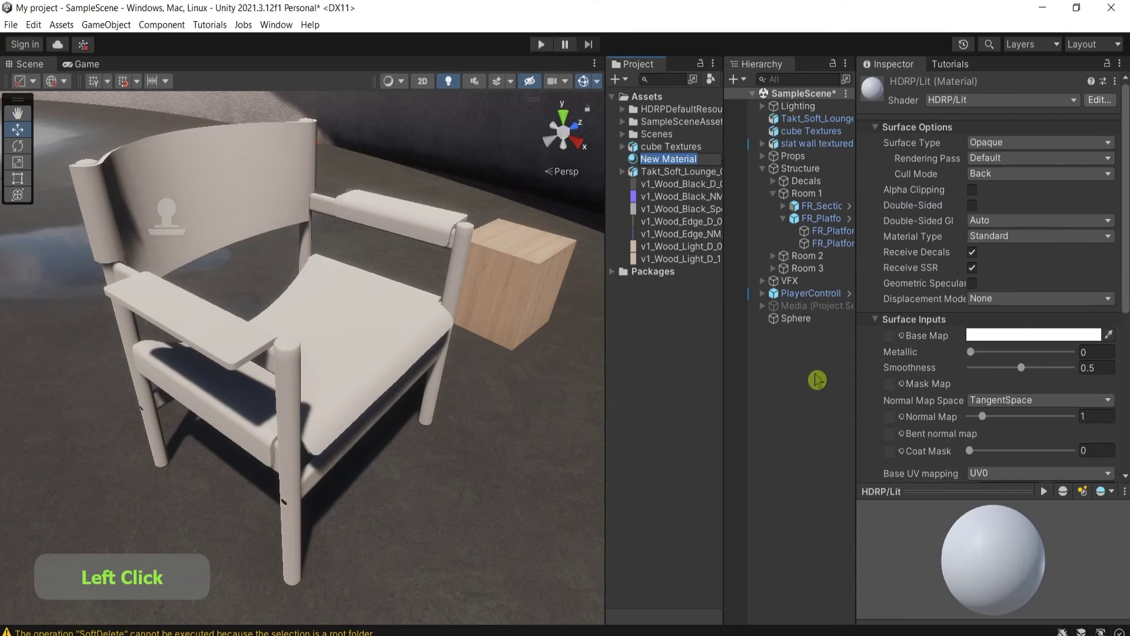
type("wood")
key("Return")
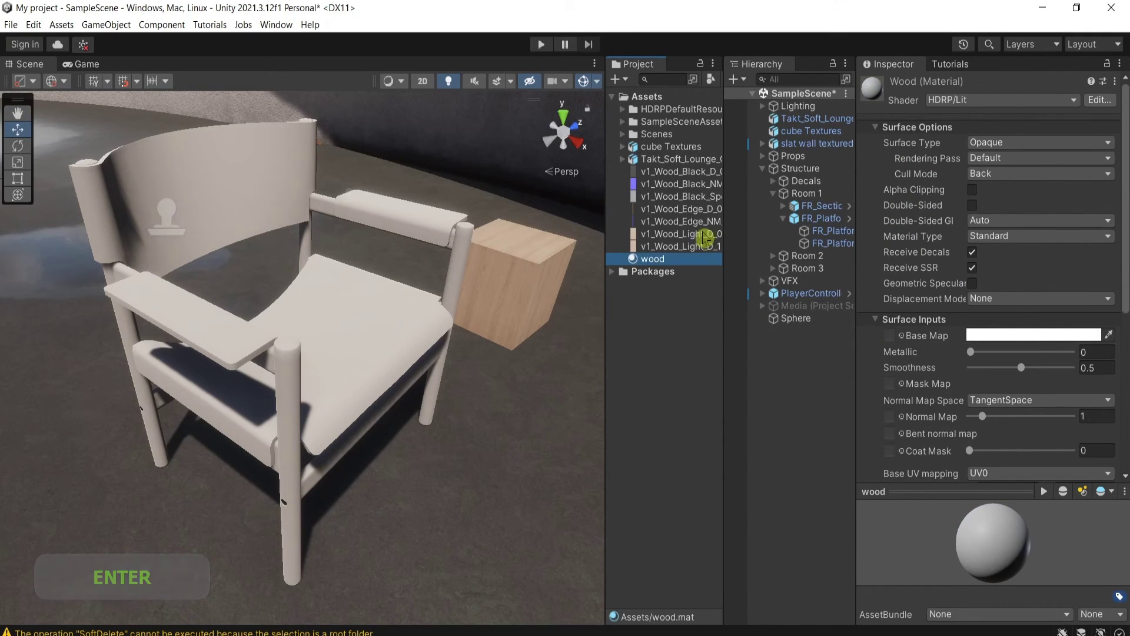
- Use the light wood texture as wood's Base Map and apply the material to the chair
left_click_drag(680, 234, 950, 336)
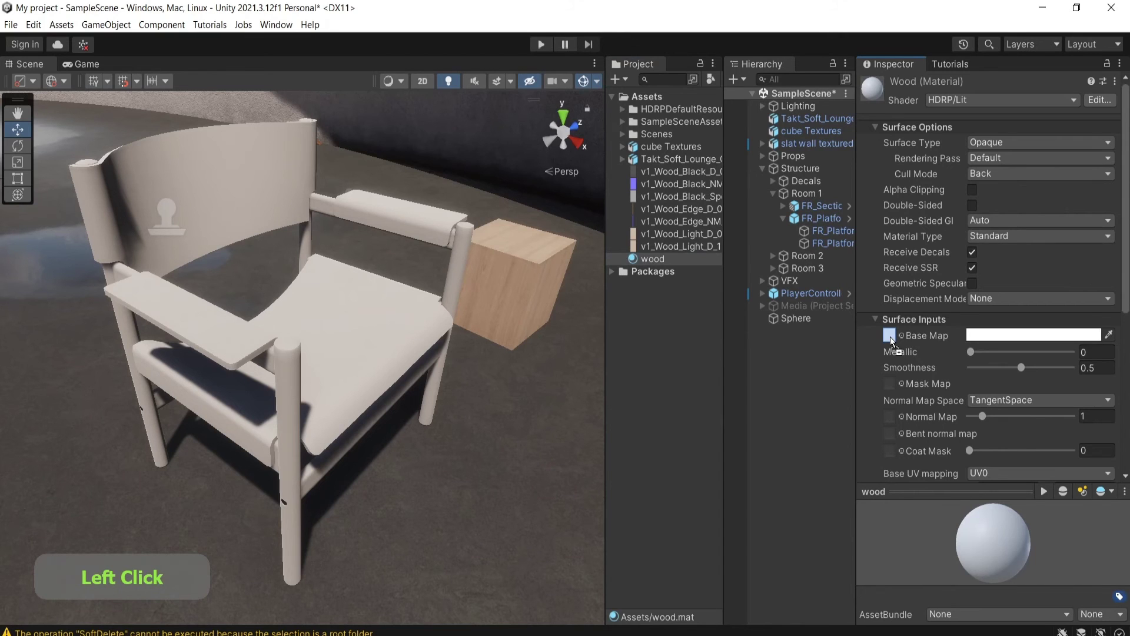
left_click_drag(890, 337, 892, 340)
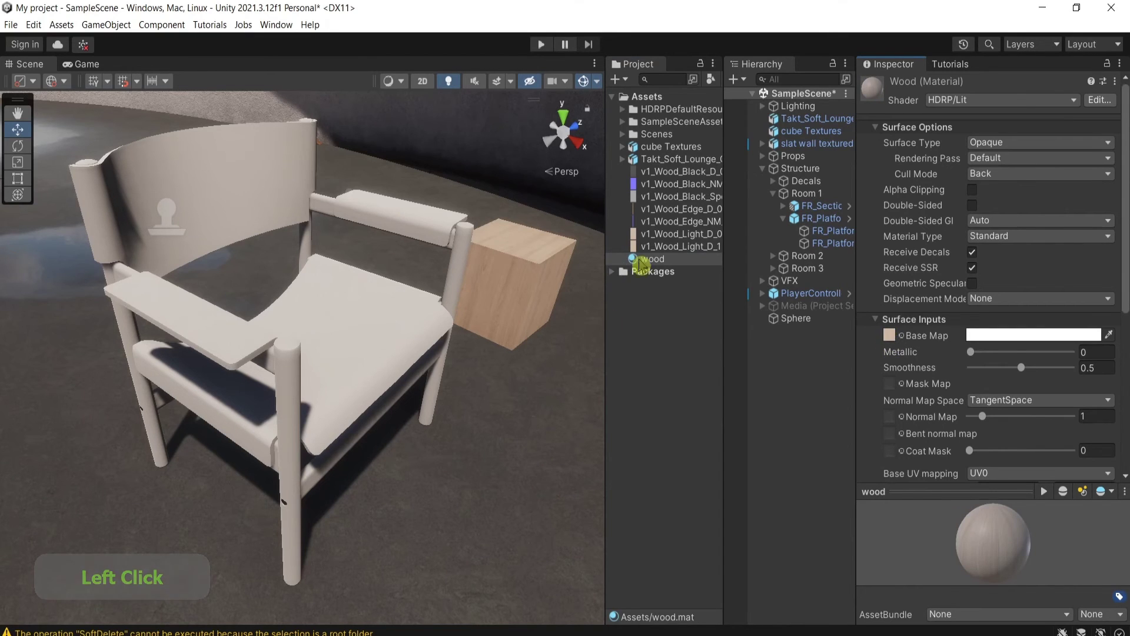
left_click_drag(645, 259, 409, 349)
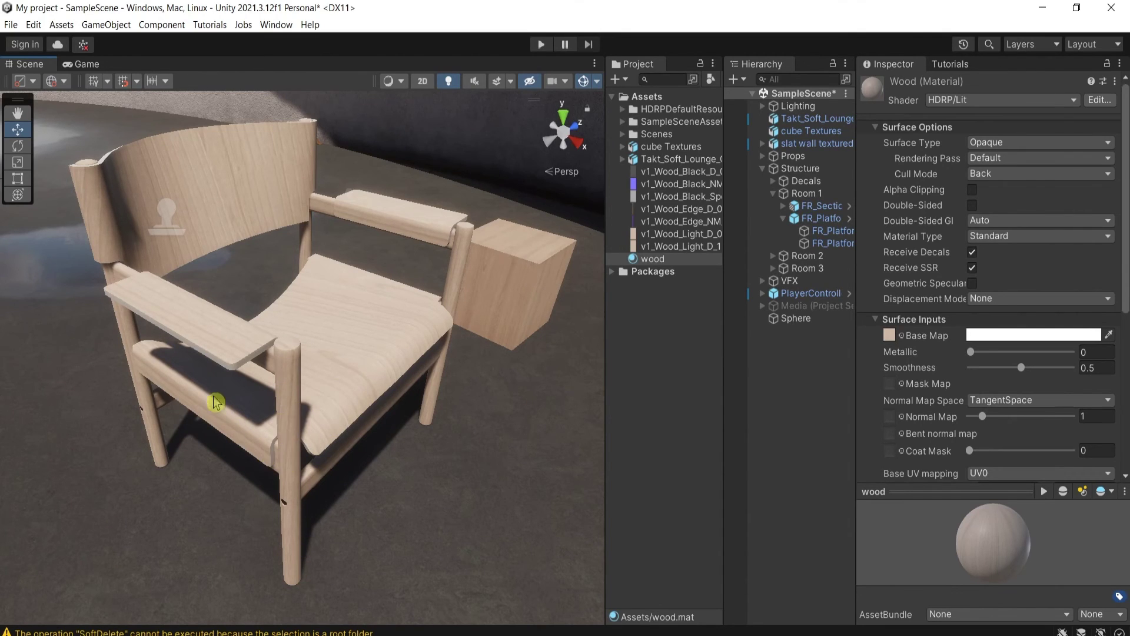
- Orbit, zoom and pan the Scene view to inspect the wood-grained armchair beside the wooden cube
left_click_drag(328, 353, 327, 456, "alt")
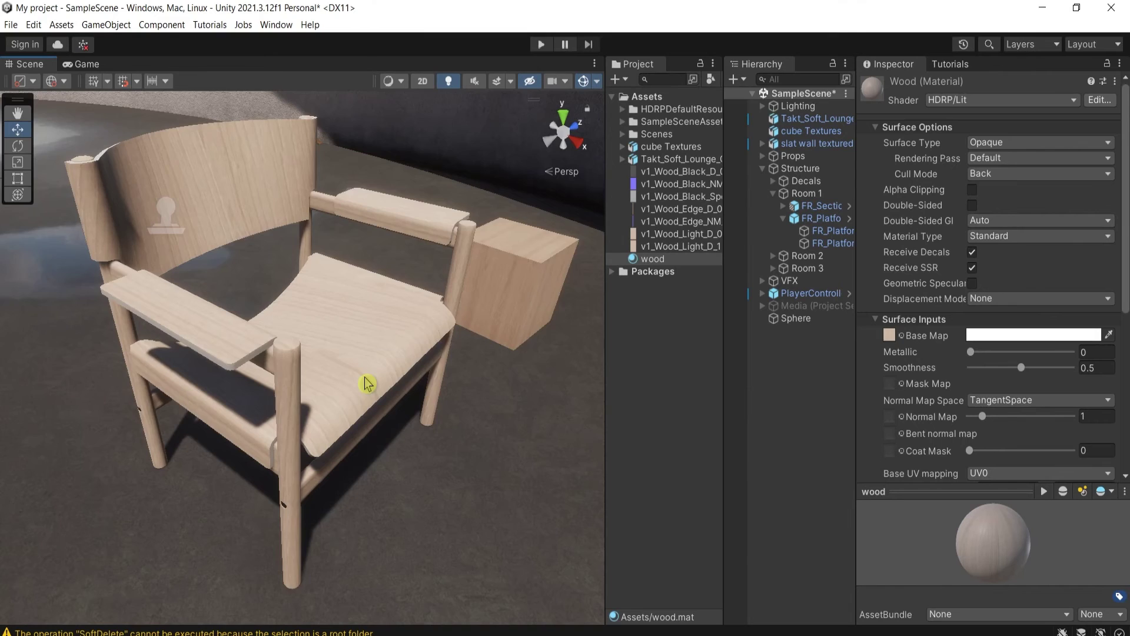
scroll(366, 383, "down", 3)
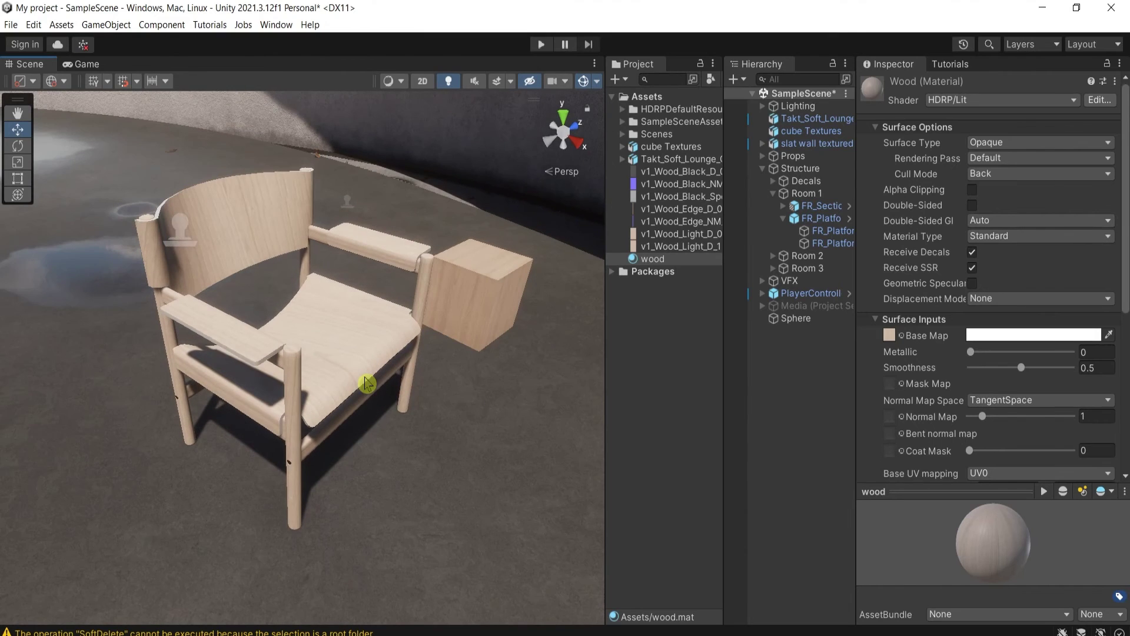
scroll(367, 383, "up", 2)
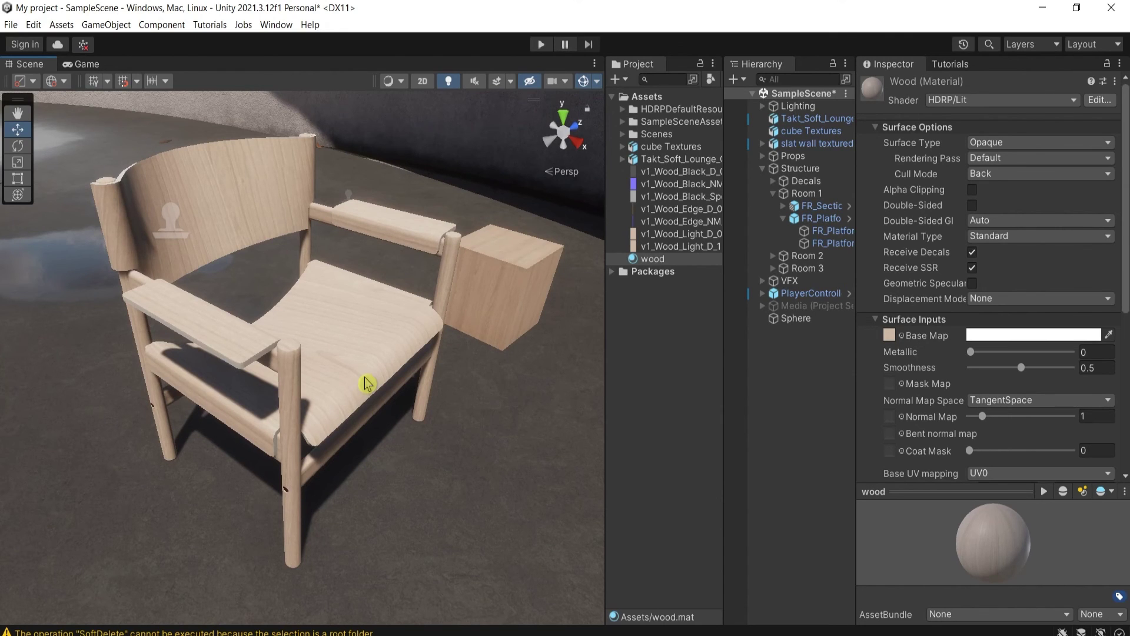
left_click(521, 374)
mouse_move(521, 374)
middle_mouse_down()
mouse_move(494, 372)
mouse_move(505, 388)
middle_mouse_up()
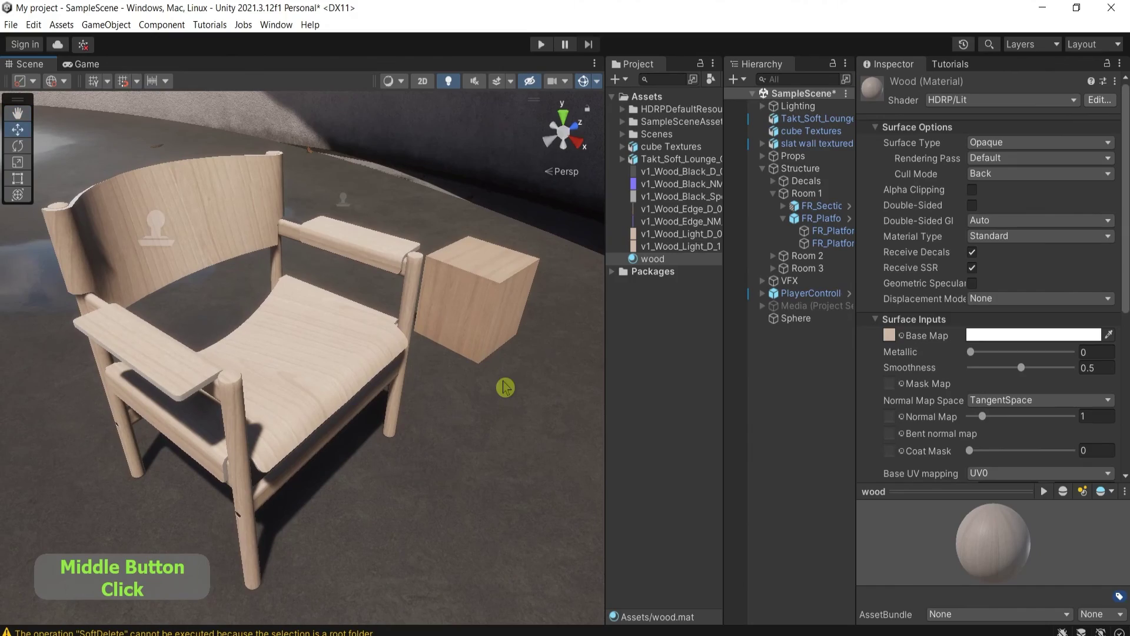